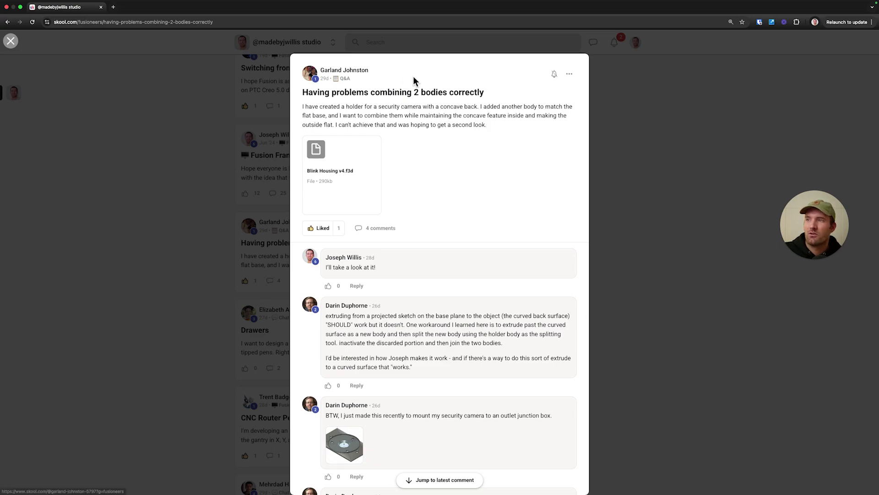
- Temporarily hide the swept rim body, Body2, on top of the housing and restore its visibility
{"action": "mouse_move", "coordinate": [359, 70]}
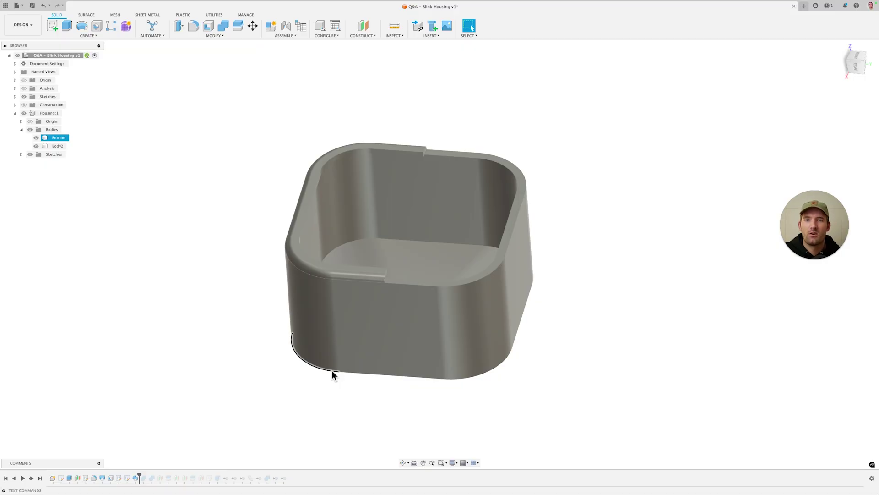
{"action": "left_click", "coordinate": [274, 361]}
{"action": "middle_click_drag", "start_coordinate": [274, 361], "coordinate": [229, 344], "text": "shift"}
{"action": "scroll", "coordinate": [284, 212], "scroll_direction": "up", "scroll_amount": 6}
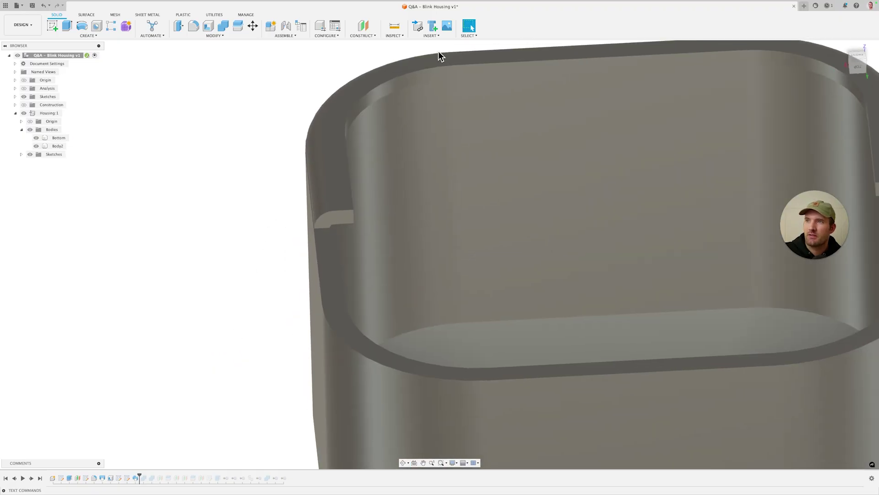
{"action": "middle_click_drag", "start_coordinate": [262, 206], "coordinate": [297, 209], "text": "shift"}
{"action": "left_click", "coordinate": [342, 206]}
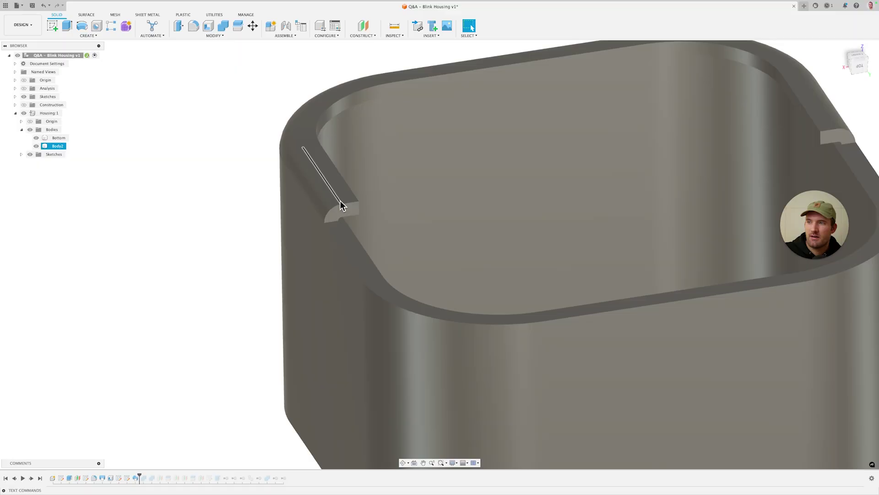
{"action": "left_click", "coordinate": [342, 205]}
{"action": "key", "text": "v"}
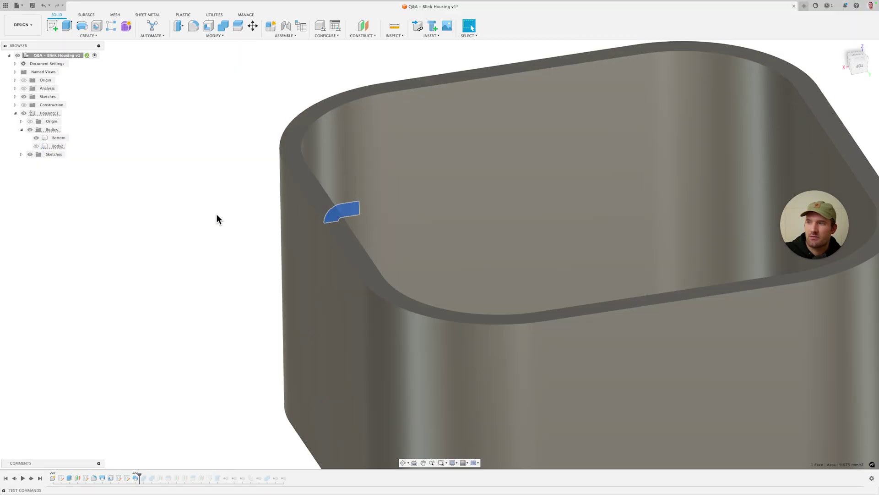
{"action": "key", "text": "super+z"}
- Open the profile sketch of the sweep that forms the housing's rim for editing
{"action": "middle_click_drag", "start_coordinate": [250, 234], "coordinate": [242, 202], "text": "shift"}
{"action": "scroll", "coordinate": [265, 202], "scroll_direction": "up", "scroll_amount": 3}
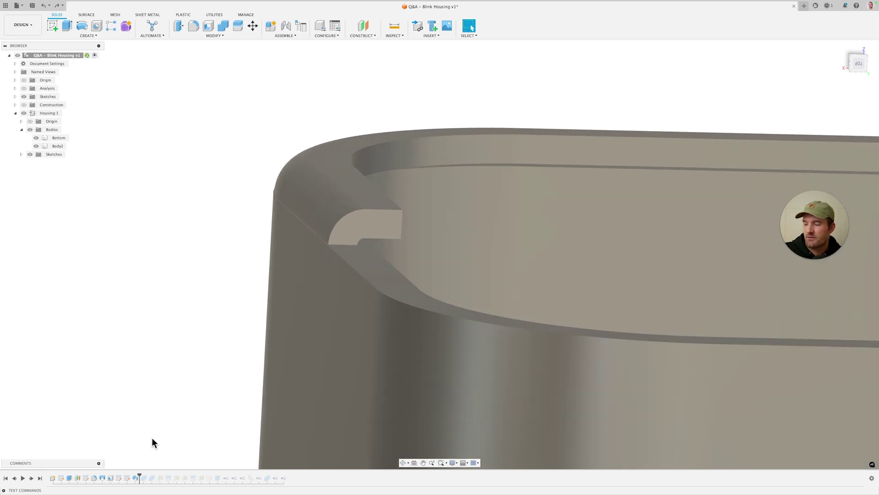
{"action": "left_click", "coordinate": [137, 478]}
{"action": "scroll", "coordinate": [155, 397], "scroll_direction": "down", "scroll_amount": 3}
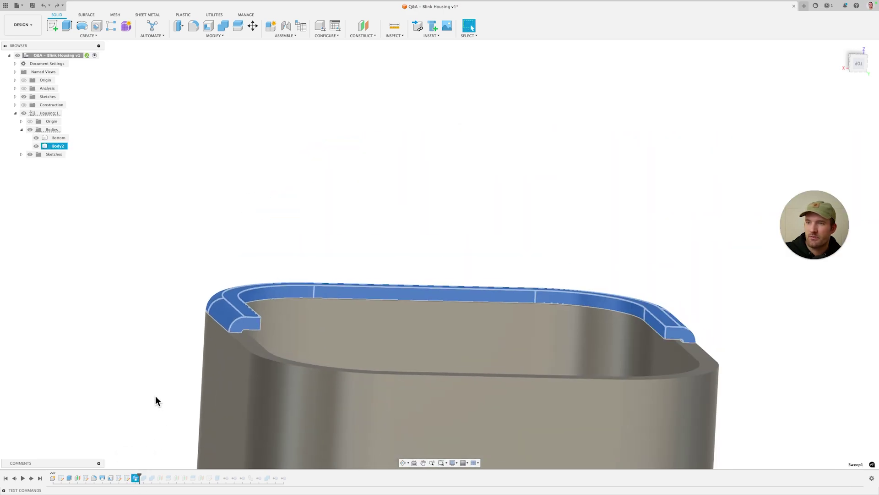
{"action": "middle_click_drag", "start_coordinate": [155, 396], "coordinate": [176, 341]}
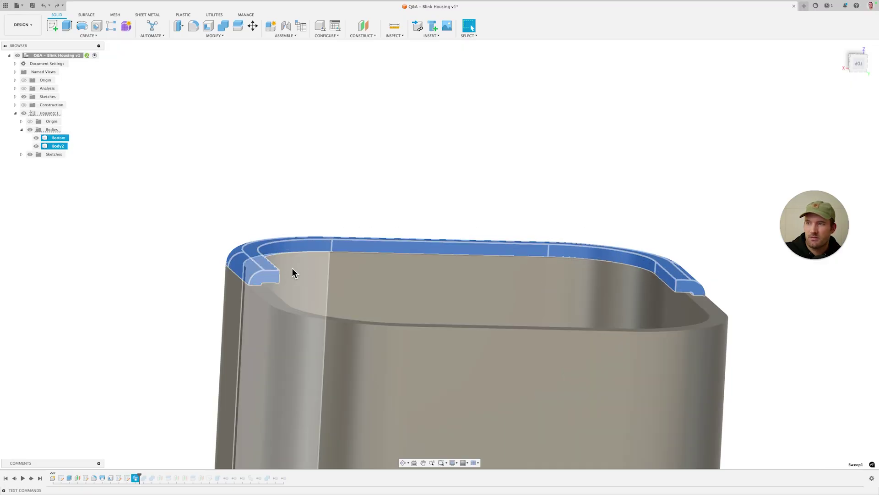
{"action": "scroll", "coordinate": [170, 292], "scroll_direction": "up", "scroll_amount": 2}
{"action": "middle_click_drag", "start_coordinate": [176, 315], "coordinate": [197, 306]}
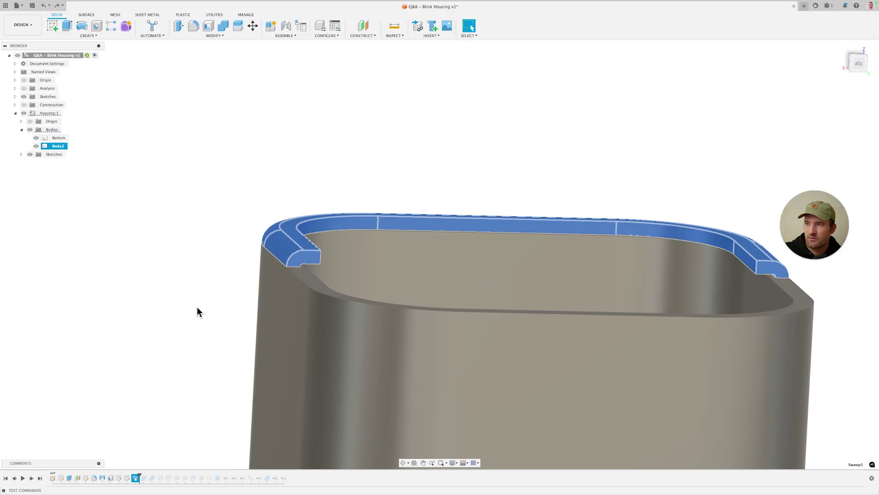
{"action": "scroll", "coordinate": [202, 316], "scroll_direction": "up", "scroll_amount": 3}
{"action": "right_click", "coordinate": [136, 478]}
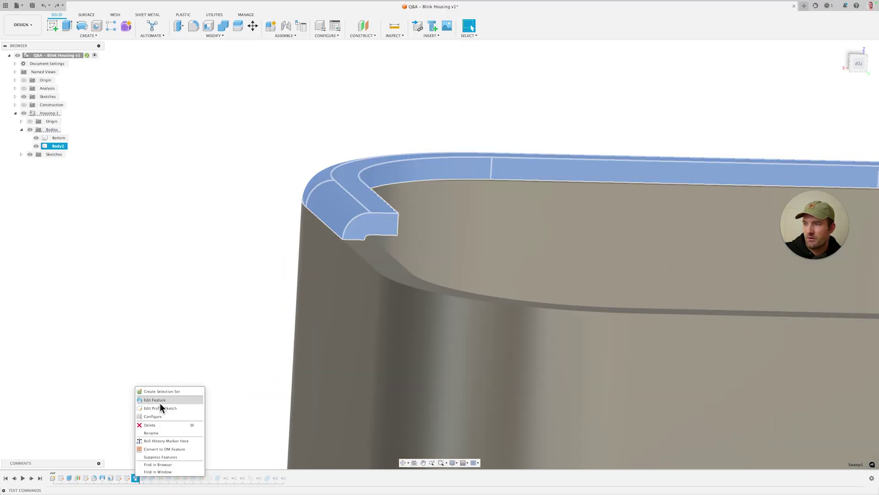
{"action": "left_click", "coordinate": [162, 408]}
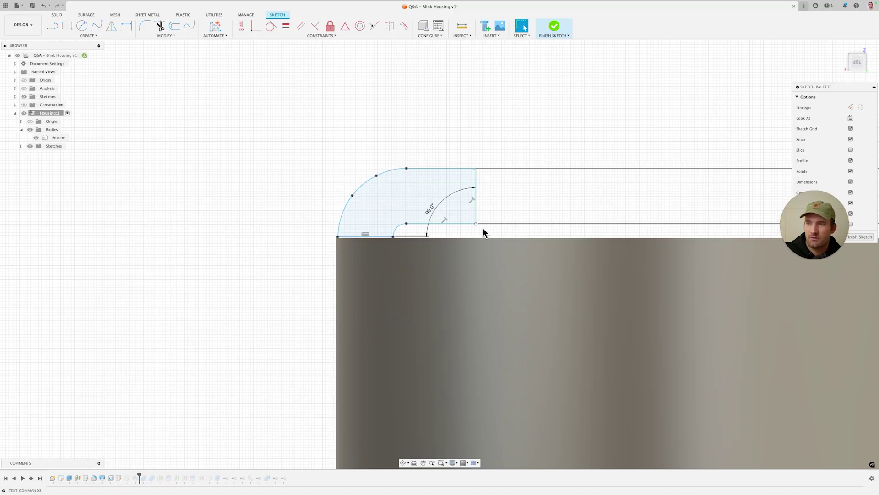
- Examine how the sweep profile's lower edge and outer corner meet the top of the Bottom body
{"action": "scroll", "coordinate": [476, 225], "scroll_direction": "up", "scroll_amount": 2}
{"action": "scroll", "coordinate": [477, 226], "scroll_direction": "up", "scroll_amount": 1}
{"action": "middle_click_drag", "start_coordinate": [470, 227], "coordinate": [492, 231]}
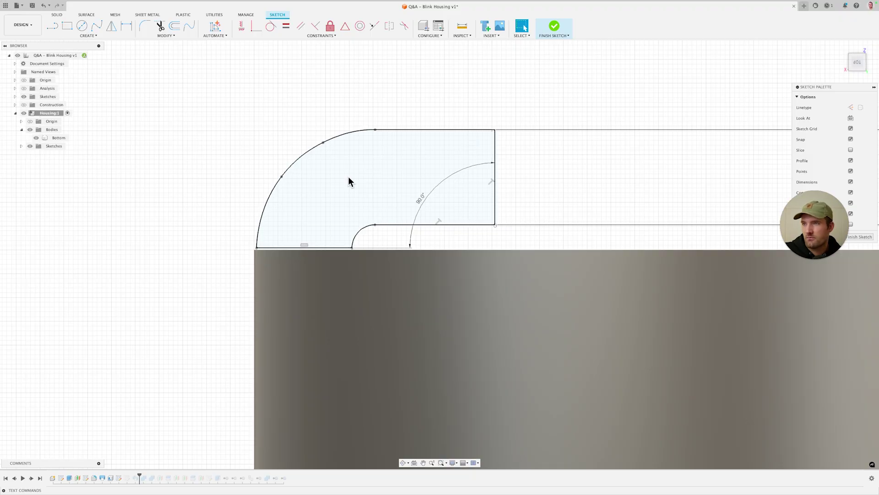
{"action": "scroll", "coordinate": [349, 179], "scroll_direction": "up", "scroll_amount": 2}
{"action": "mouse_move", "coordinate": [345, 212]}
{"action": "middle_mouse_down"}
{"action": "mouse_move", "coordinate": [366, 199]}
{"action": "mouse_move", "coordinate": [371, 223]}
{"action": "middle_mouse_up"}
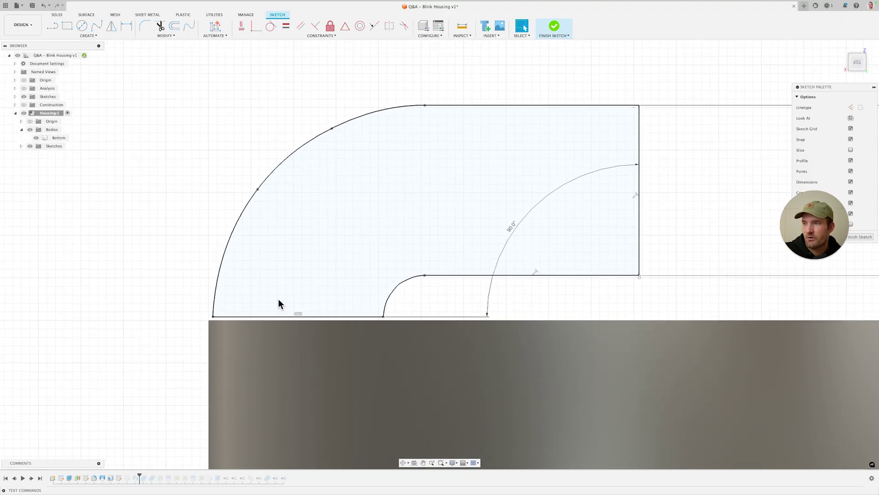
{"action": "scroll", "coordinate": [201, 323], "scroll_direction": "up", "scroll_amount": 1}
{"action": "scroll", "coordinate": [235, 324], "scroll_direction": "up", "scroll_amount": 3}
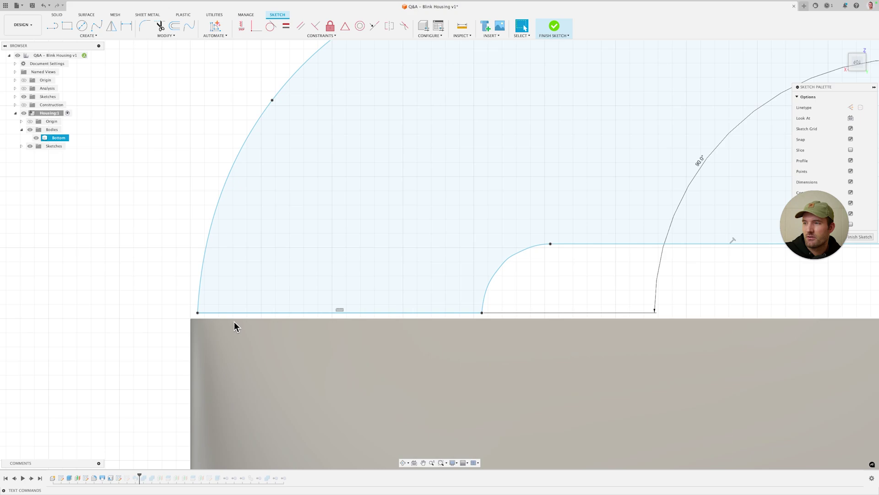
{"action": "scroll", "coordinate": [191, 313], "scroll_direction": "up", "scroll_amount": 1}
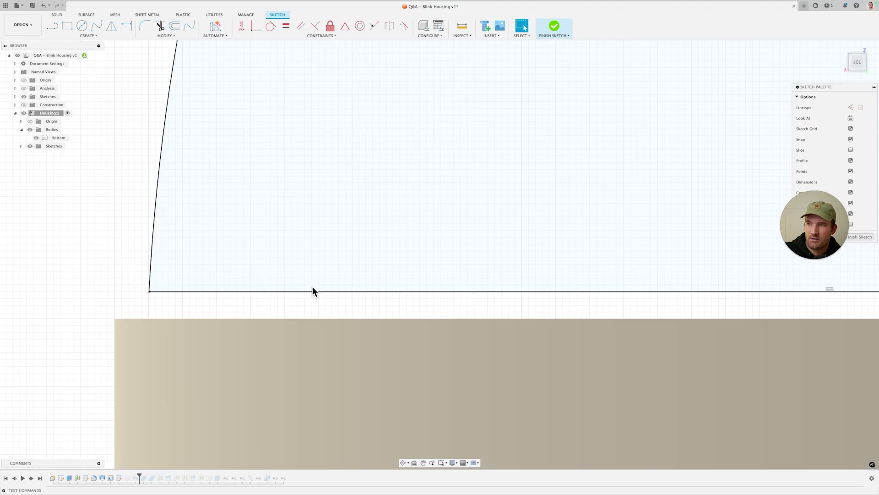
{"action": "scroll", "coordinate": [282, 305], "scroll_direction": "down", "scroll_amount": 2}
{"action": "scroll", "coordinate": [281, 305], "scroll_direction": "down", "scroll_amount": 3}
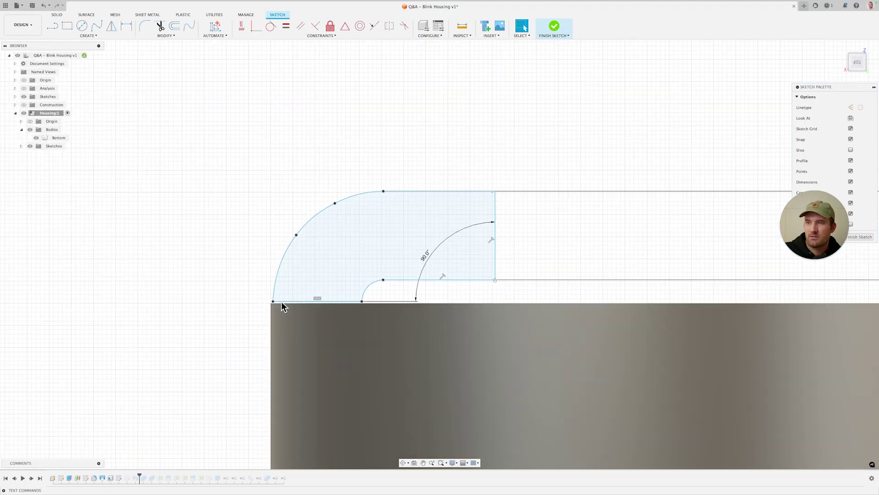
{"action": "scroll", "coordinate": [282, 306], "scroll_direction": "up", "scroll_amount": 1}
{"action": "scroll", "coordinate": [281, 306], "scroll_direction": "up", "scroll_amount": 4}
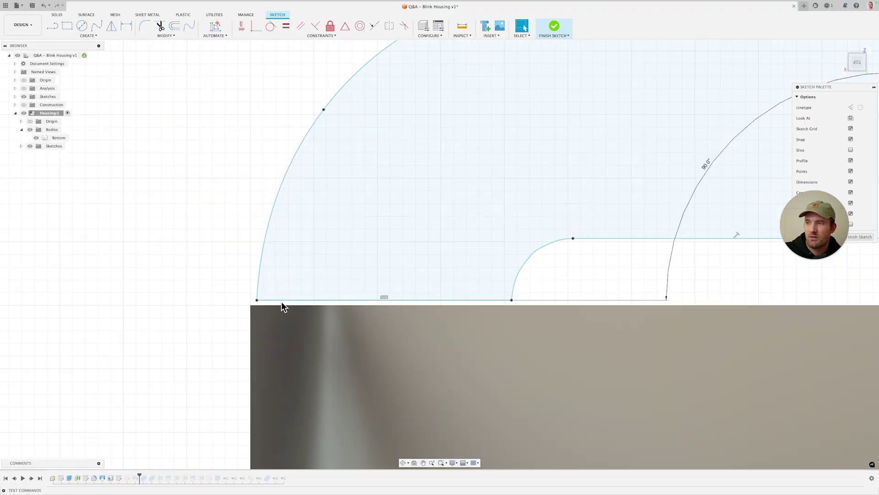
{"action": "scroll", "coordinate": [299, 303], "scroll_direction": "down", "scroll_amount": 2}
{"action": "middle_click_drag", "start_coordinate": [498, 236], "coordinate": [448, 270]}
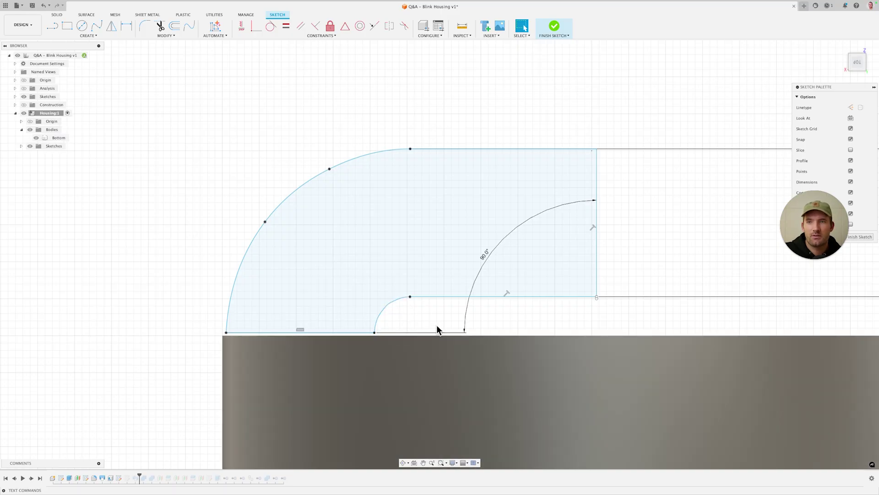
- Try moving the profile's upper inner corner, lower edge endpoint and spline endpoint to test its constraints, and undo the moves
{"action": "left_click_drag", "start_coordinate": [598, 149], "coordinate": [662, 151]}
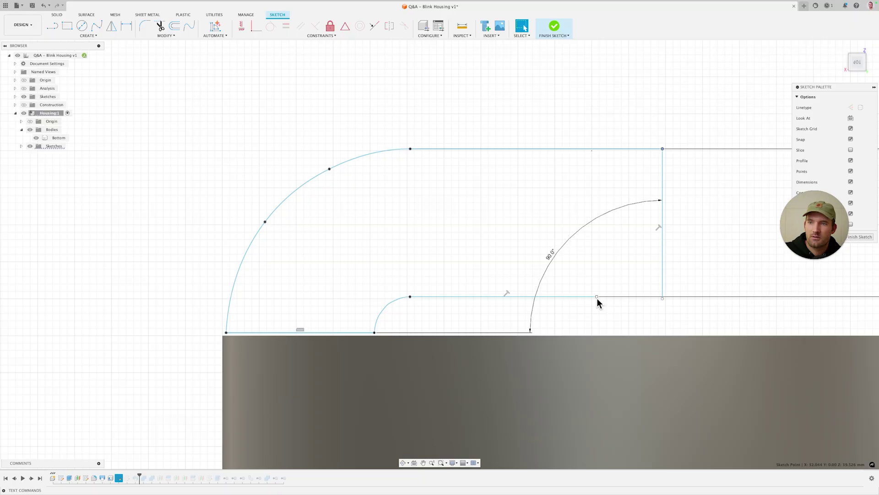
{"action": "left_click_drag", "start_coordinate": [597, 296], "coordinate": [595, 300]}
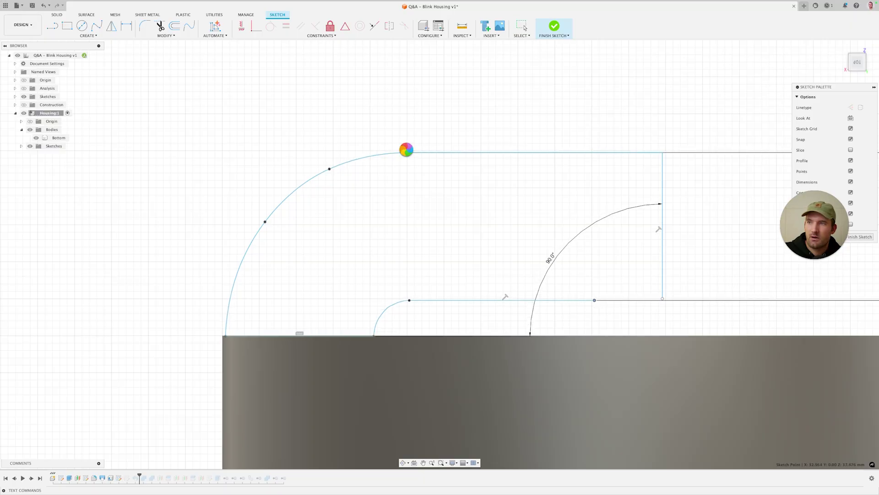
{"action": "left_click", "coordinate": [411, 151]}
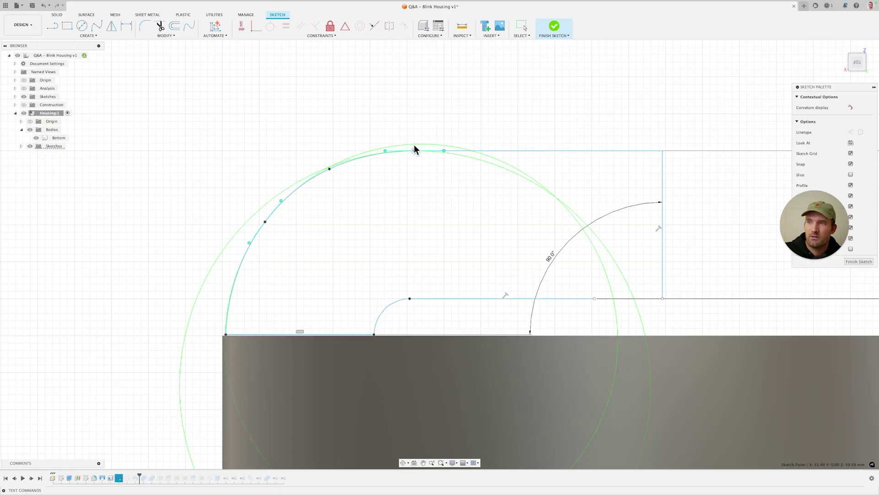
{"action": "mouse_move", "coordinate": [414, 146]}
{"action": "left_mouse_down"}
{"action": "mouse_move", "coordinate": [430, 147]}
{"action": "mouse_move", "coordinate": [422, 144]}
{"action": "left_mouse_up"}
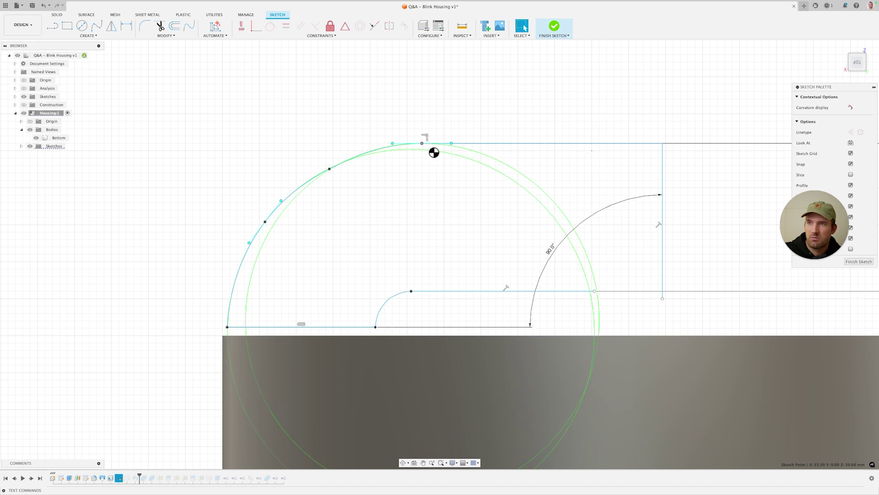
{"action": "key", "text": "ctrl+z"}
{"action": "key", "text": "super+z"}
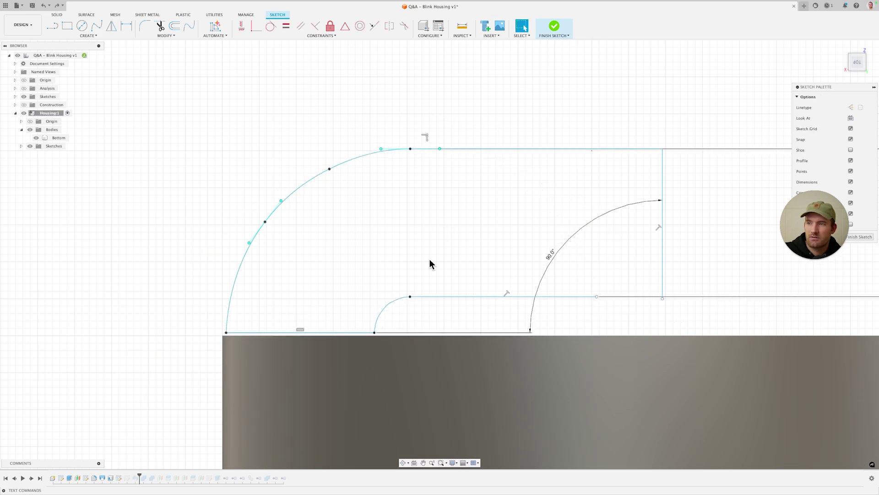
{"action": "key", "text": "ctrl+z"}
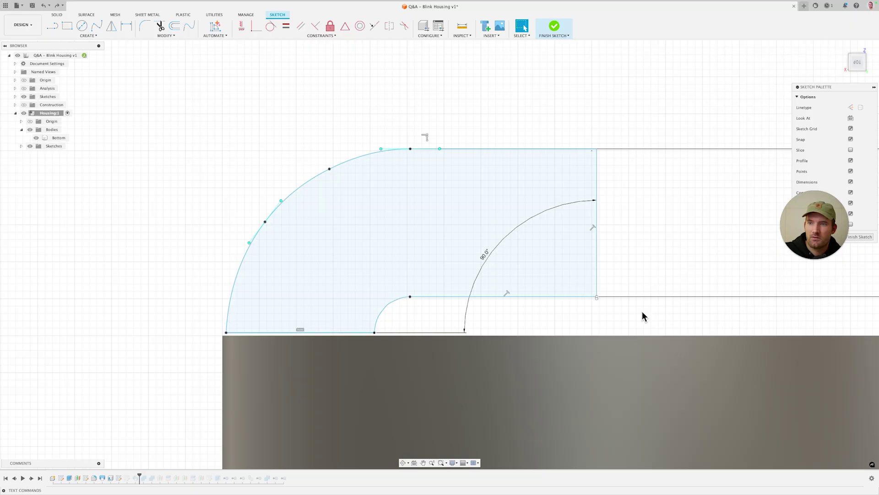
- Examine the fit points of the profile's outer spline and its straight edges relative to the housing wall
{"action": "scroll", "coordinate": [271, 310], "scroll_direction": "up", "scroll_amount": 3}
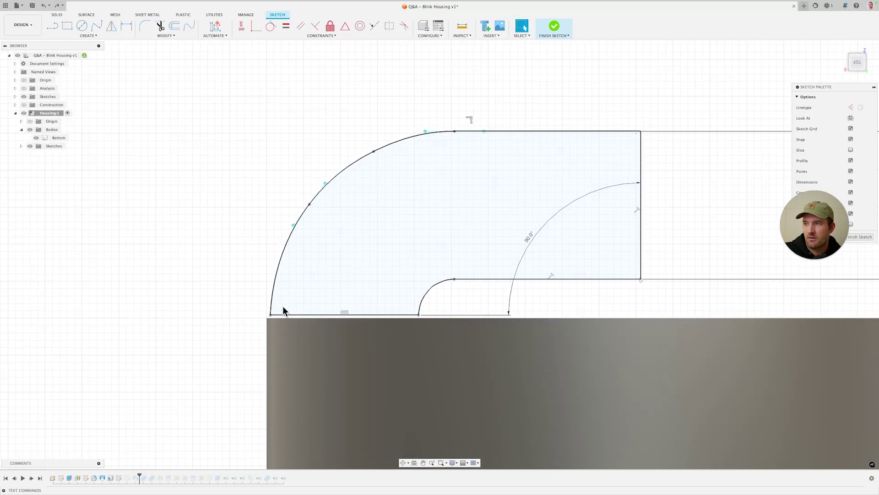
{"action": "scroll", "coordinate": [516, 195], "scroll_direction": "down", "scroll_amount": 1}
{"action": "middle_click_drag", "start_coordinate": [517, 194], "coordinate": [459, 239]}
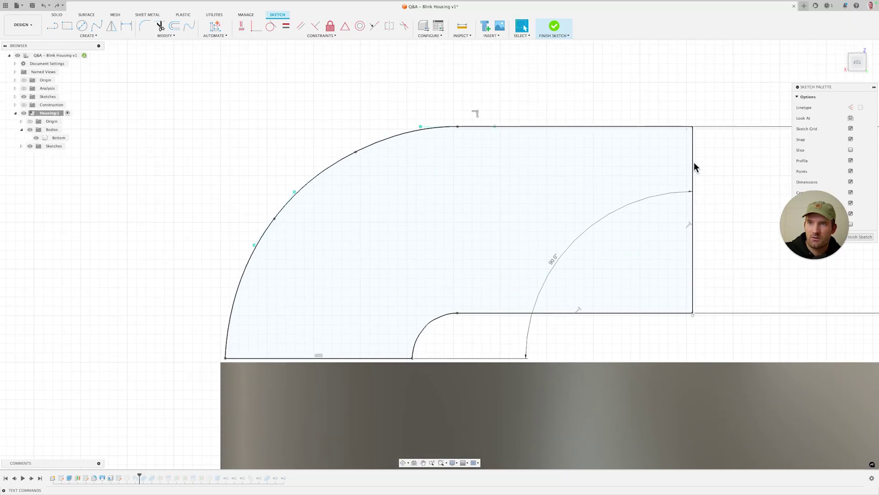
{"action": "middle_click_drag", "start_coordinate": [281, 209], "coordinate": [322, 164]}
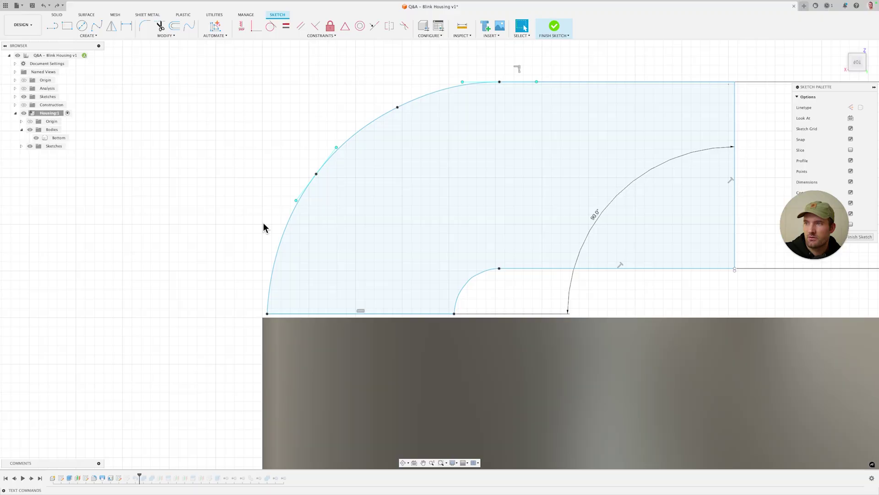
{"action": "scroll", "coordinate": [339, 146], "scroll_direction": "up", "scroll_amount": 2}
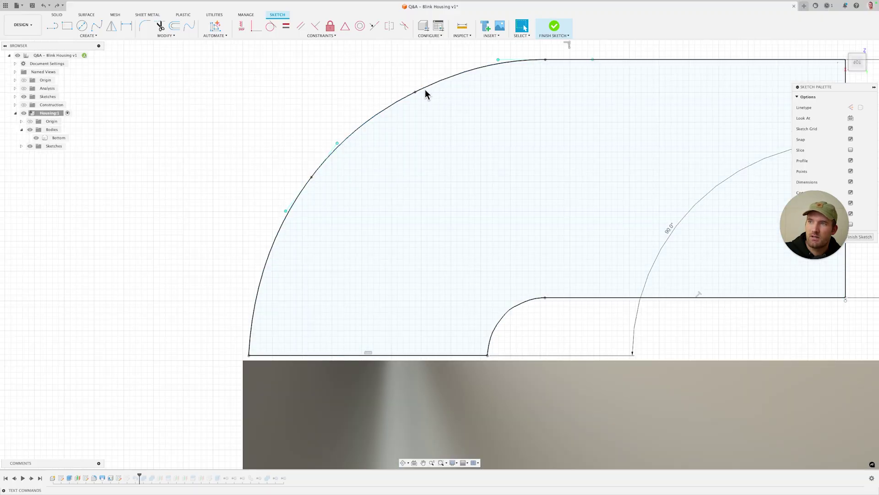
{"action": "scroll", "coordinate": [380, 133], "scroll_direction": "down", "scroll_amount": 3}
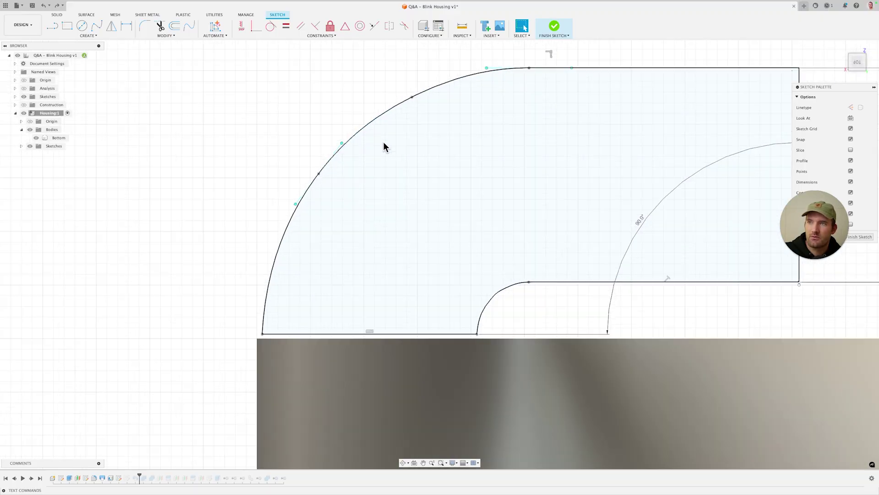
{"action": "middle_click_drag", "start_coordinate": [425, 103], "coordinate": [378, 137]}
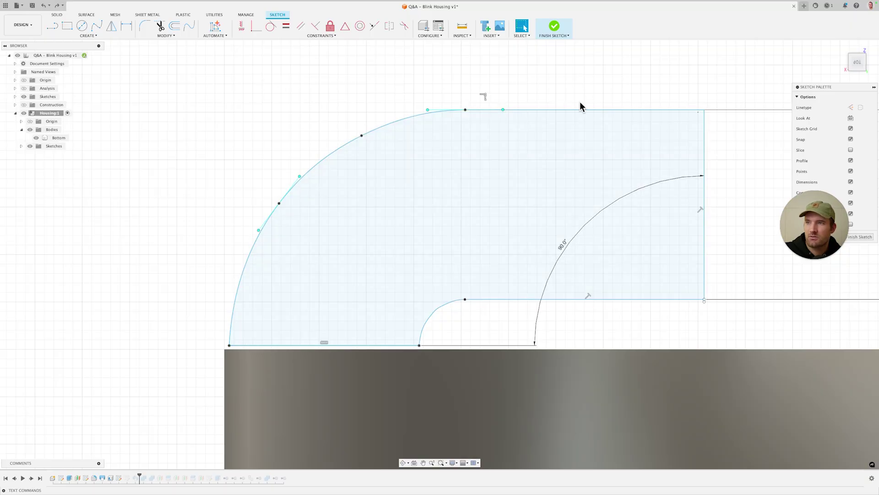
{"action": "scroll", "coordinate": [462, 229], "scroll_direction": "down", "scroll_amount": 3}
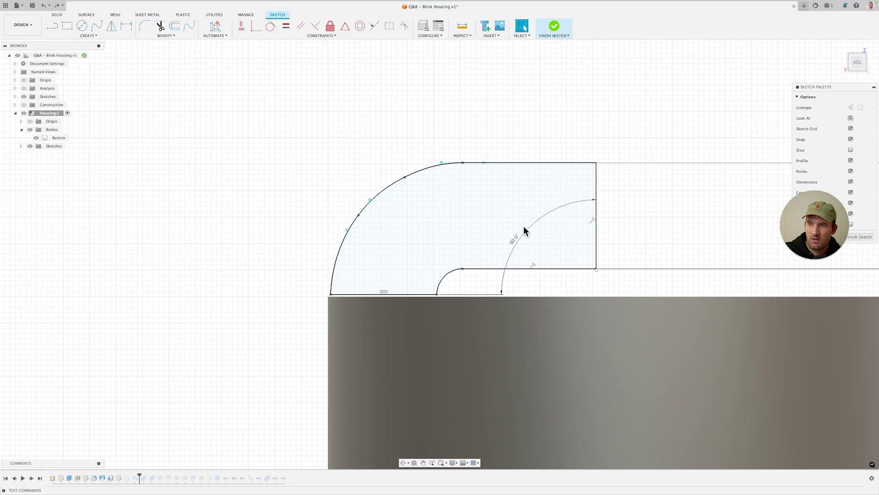
- Project the top face of the Bottom body into the sweep profile sketch
{"action": "mouse_move", "coordinate": [572, 201]}
{"action": "middle_mouse_down", "text": "shift"}
{"action": "mouse_move", "coordinate": [677, 222]}
{"action": "mouse_move", "coordinate": [671, 231]}
{"action": "middle_mouse_up", "text": "shift"}
{"action": "middle_click_drag", "start_coordinate": [486, 248], "coordinate": [526, 170], "text": "shift"}
{"action": "scroll", "coordinate": [369, 277], "scroll_direction": "up", "scroll_amount": 4}
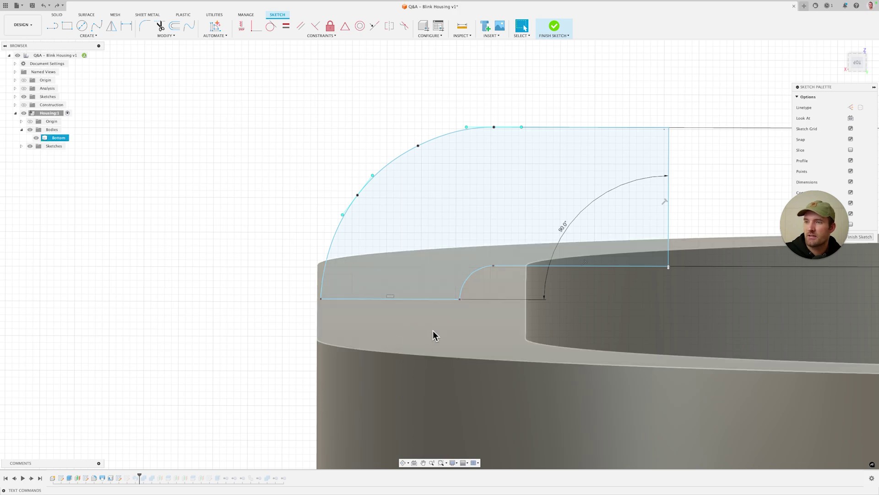
{"action": "mouse_move", "coordinate": [355, 304]}
{"action": "middle_mouse_down", "text": "shift"}
{"action": "mouse_move", "coordinate": [334, 302]}
{"action": "mouse_move", "coordinate": [346, 304]}
{"action": "middle_mouse_up", "text": "shift"}
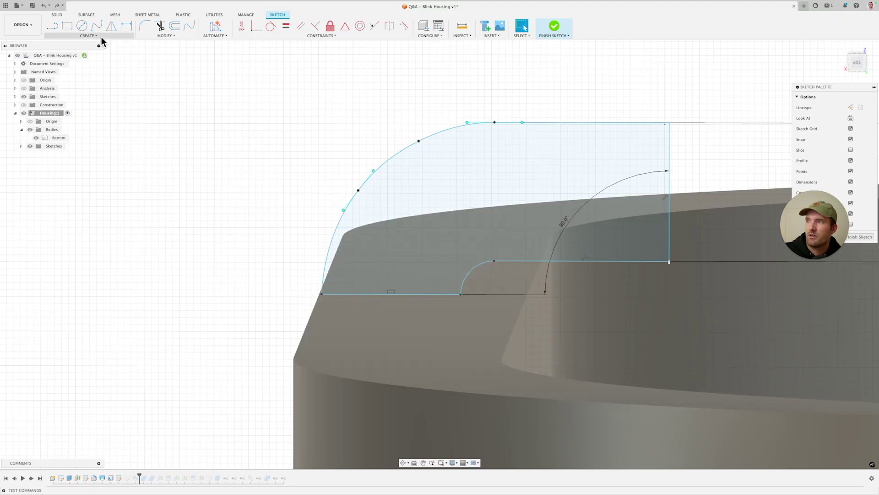
{"action": "left_click", "coordinate": [98, 36]}
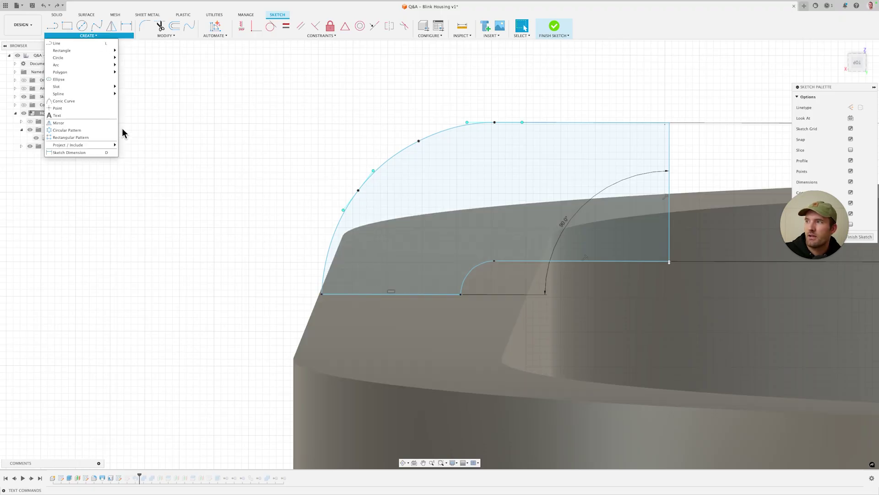
{"action": "mouse_move", "coordinate": [86, 145]}
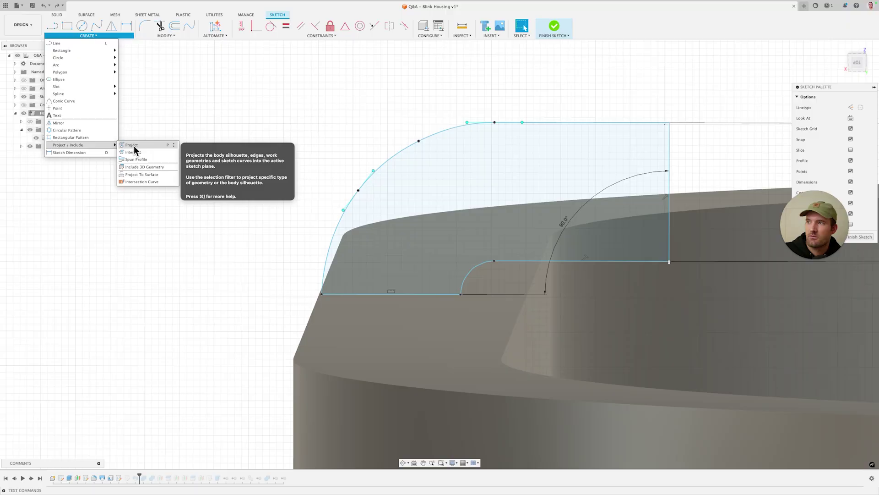
{"action": "left_click", "coordinate": [154, 145]}
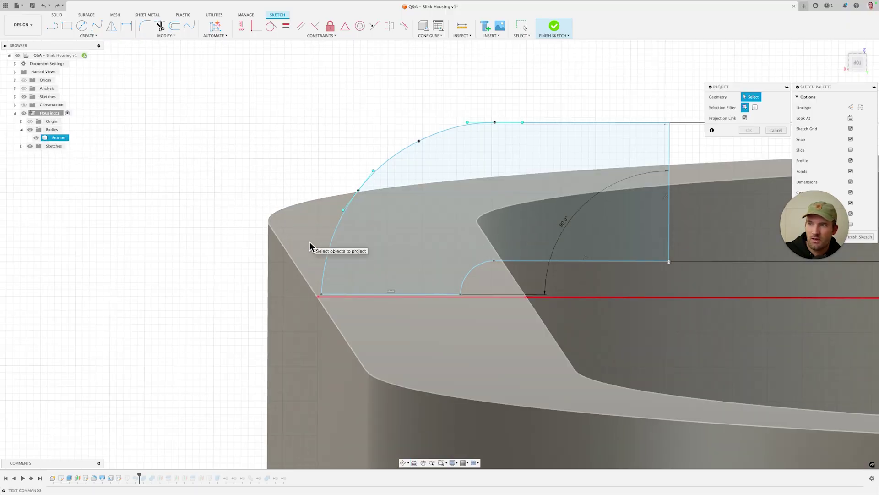
{"action": "left_click", "coordinate": [310, 242]}
{"action": "scroll", "coordinate": [399, 298], "scroll_direction": "up", "scroll_amount": 5}
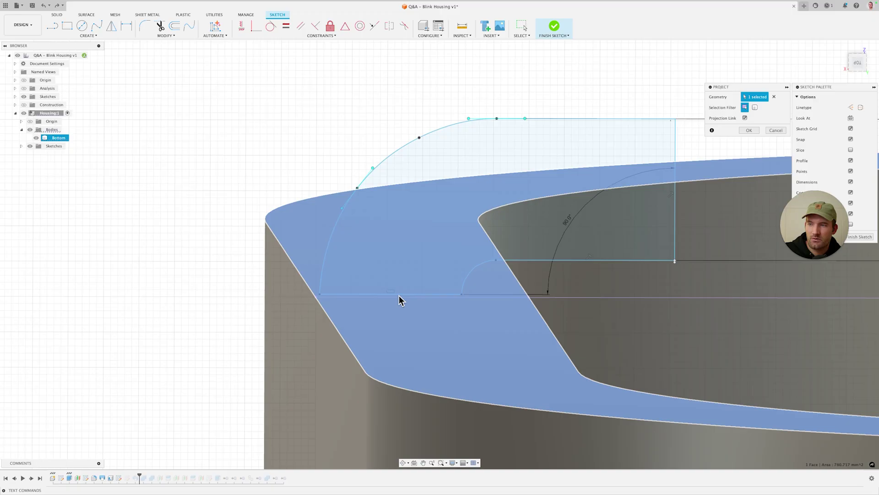
{"action": "scroll", "coordinate": [597, 236], "scroll_direction": "down", "scroll_amount": 8}
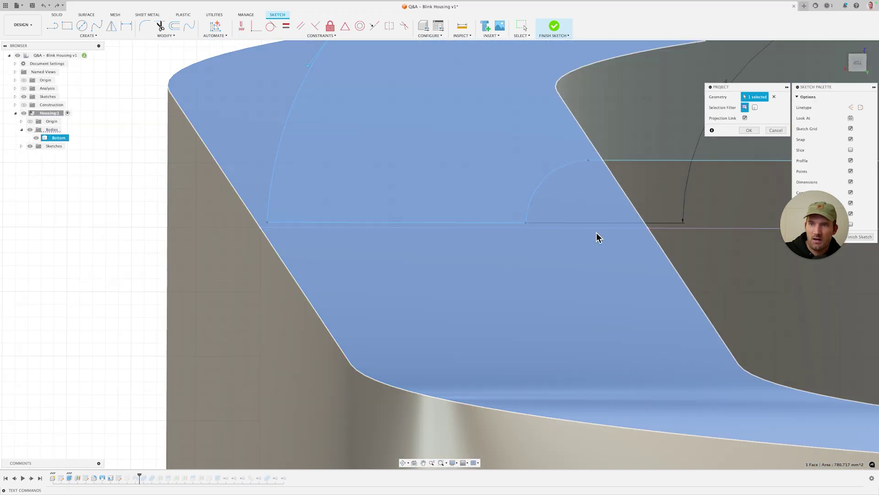
{"action": "scroll", "coordinate": [371, 245], "scroll_direction": "down", "scroll_amount": 5}
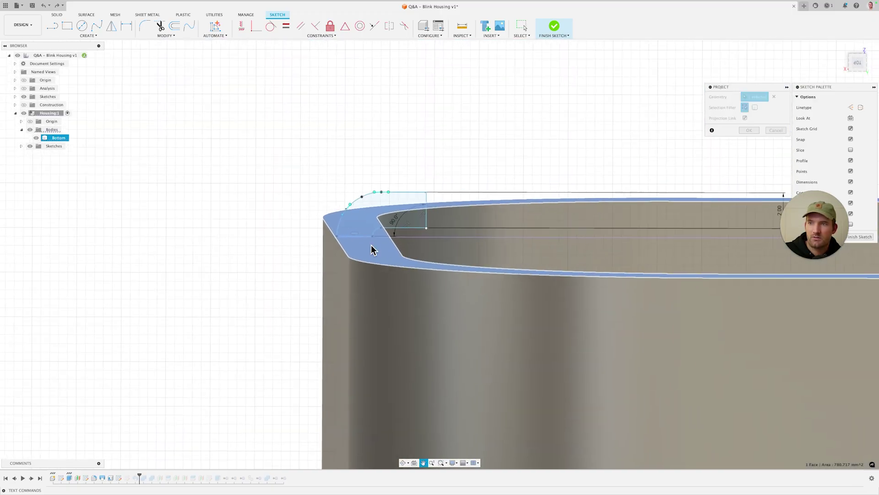
{"action": "scroll", "coordinate": [365, 229], "scroll_direction": "down", "scroll_amount": 6}
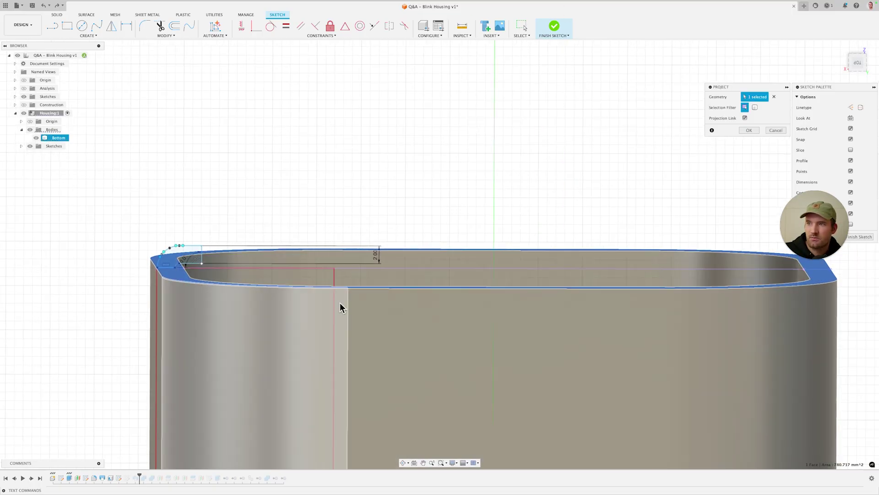
{"action": "scroll", "coordinate": [237, 221], "scroll_direction": "up", "scroll_amount": 5}
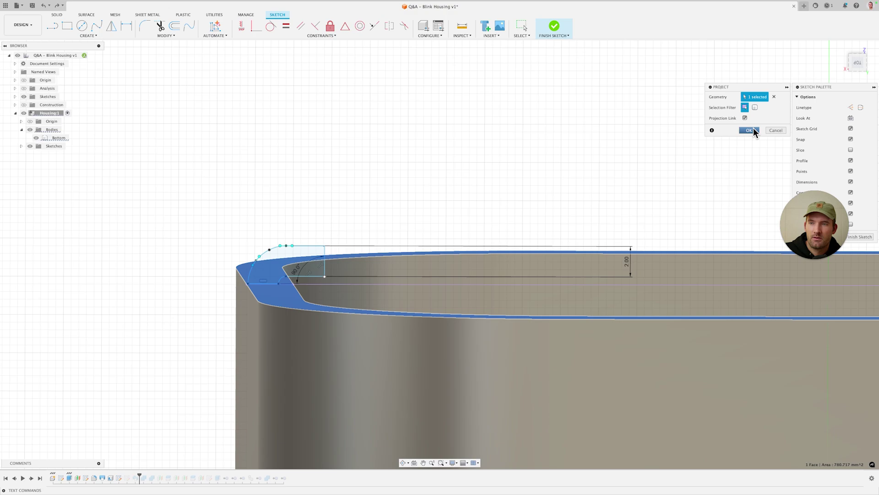
{"action": "left_click", "coordinate": [751, 130]}
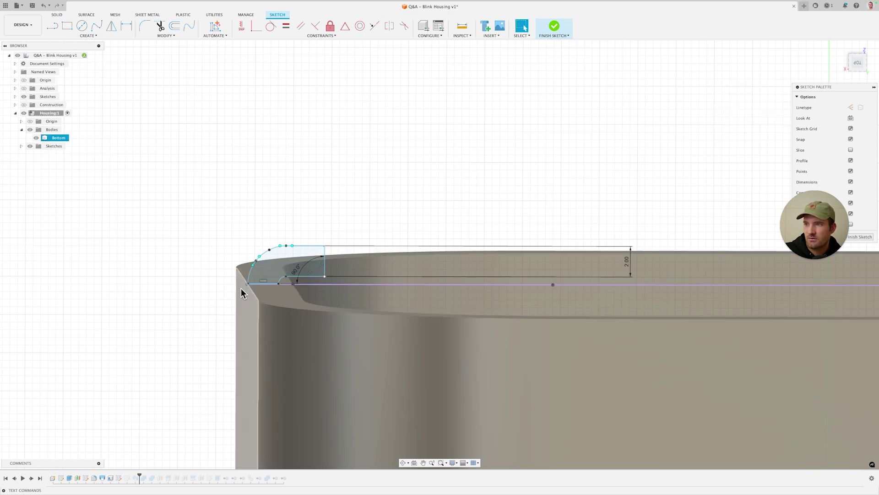
- Make the profile's lower edge collinear with the projected line at the top of the housing wall
{"action": "scroll", "coordinate": [221, 288], "scroll_direction": "up", "scroll_amount": 8}
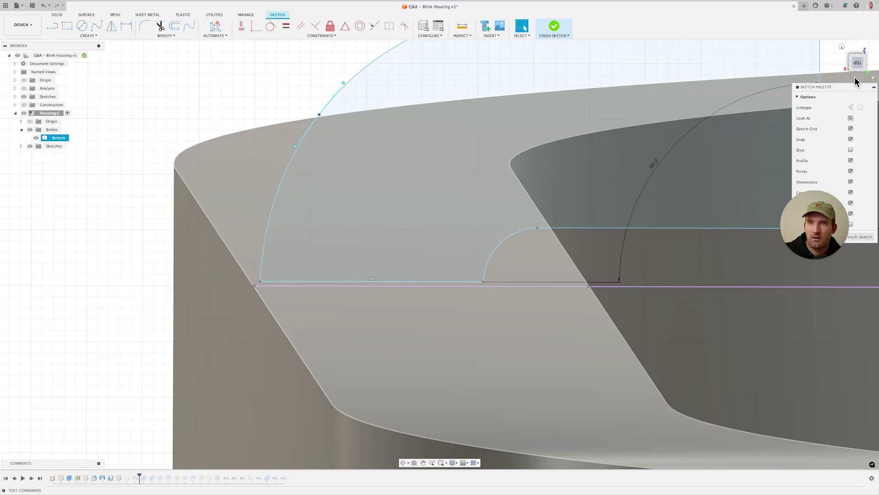
{"action": "left_click", "coordinate": [857, 63]}
{"action": "left_click", "coordinate": [857, 62]}
{"action": "scroll", "coordinate": [190, 213], "scroll_direction": "up", "scroll_amount": 5}
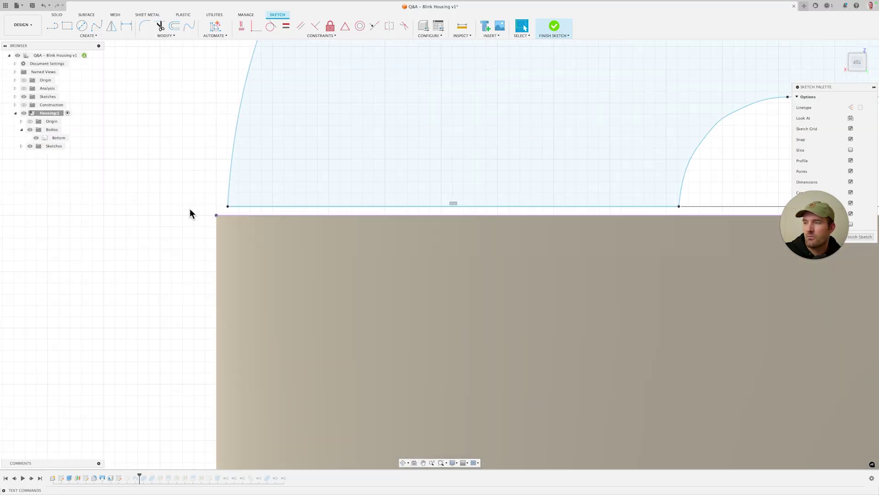
{"action": "middle_click_drag", "start_coordinate": [187, 207], "coordinate": [174, 229]}
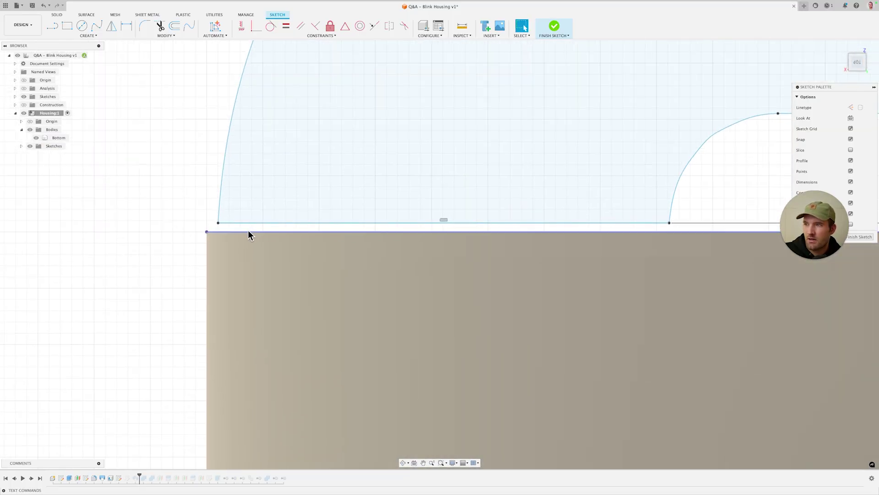
{"action": "left_click", "coordinate": [375, 26]}
{"action": "left_click", "coordinate": [298, 220]}
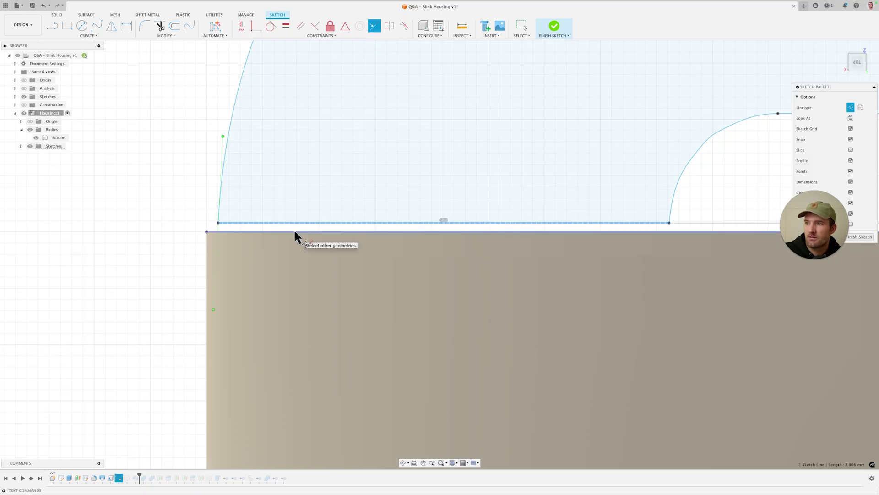
{"action": "left_click", "coordinate": [294, 231]}
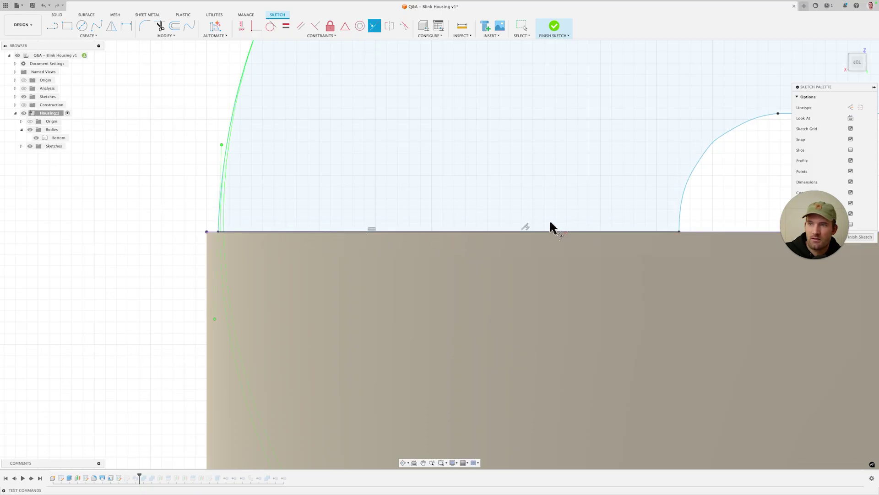
- Make the outer endpoint of the profile's lower edge coincident with the projected outer corner of the housing wall
{"action": "middle_click_drag", "start_coordinate": [426, 207], "coordinate": [395, 224]}
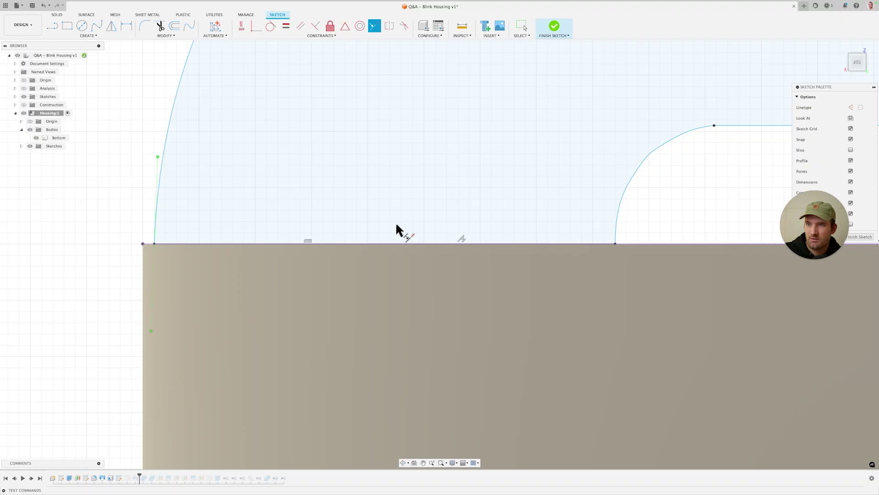
{"action": "scroll", "coordinate": [397, 216], "scroll_direction": "down", "scroll_amount": 2}
{"action": "scroll", "coordinate": [398, 215], "scroll_direction": "down", "scroll_amount": 2}
{"action": "middle_click_drag", "start_coordinate": [480, 120], "coordinate": [398, 197]}
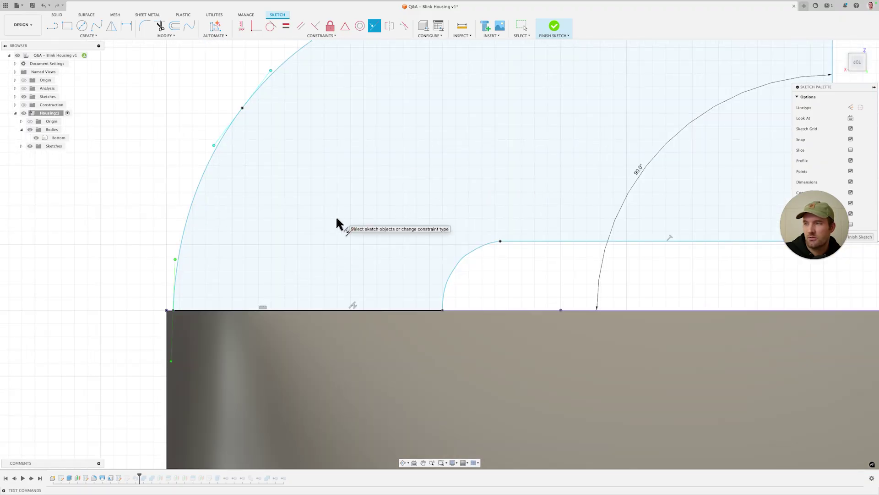
{"action": "scroll", "coordinate": [246, 298], "scroll_direction": "up", "scroll_amount": 4}
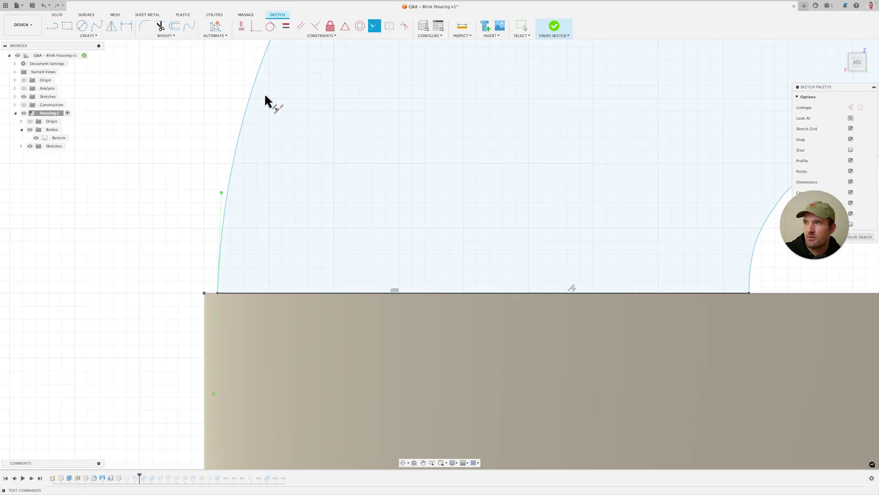
{"action": "left_click", "coordinate": [257, 27]}
{"action": "scroll", "coordinate": [214, 251], "scroll_direction": "up", "scroll_amount": 1}
{"action": "left_click", "coordinate": [219, 310]}
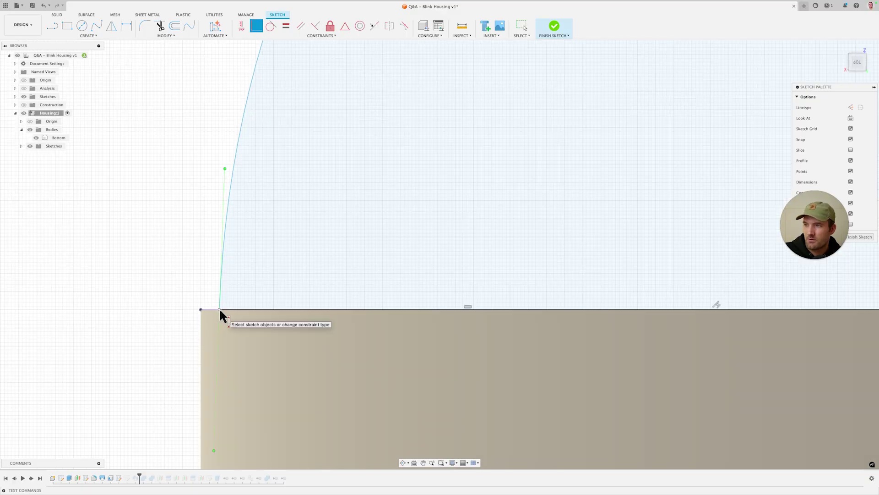
{"action": "left_click", "coordinate": [201, 310]}
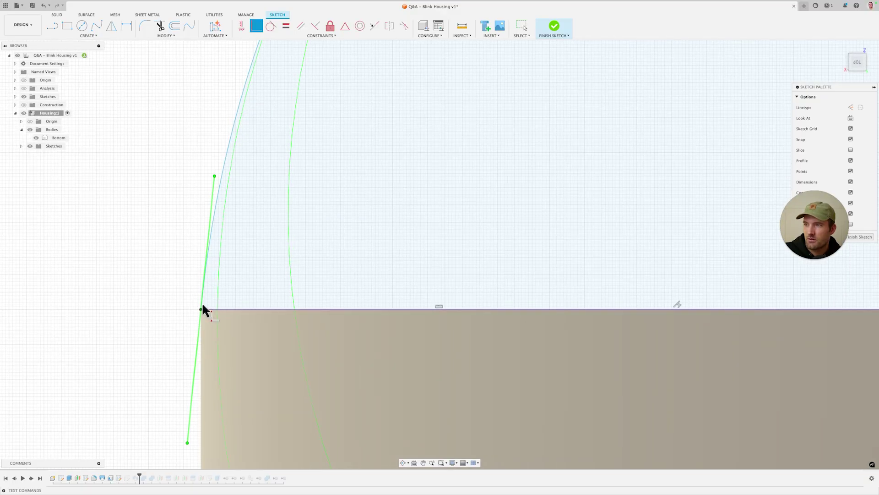
{"action": "key", "text": "Escape"}
- Constrain the tangent handle at the lower end of the outer spline to be vertical
{"action": "scroll", "coordinate": [200, 225], "scroll_direction": "down", "scroll_amount": 3}
{"action": "middle_click_drag", "start_coordinate": [200, 229], "coordinate": [207, 288]}
{"action": "key", "text": "Return"}
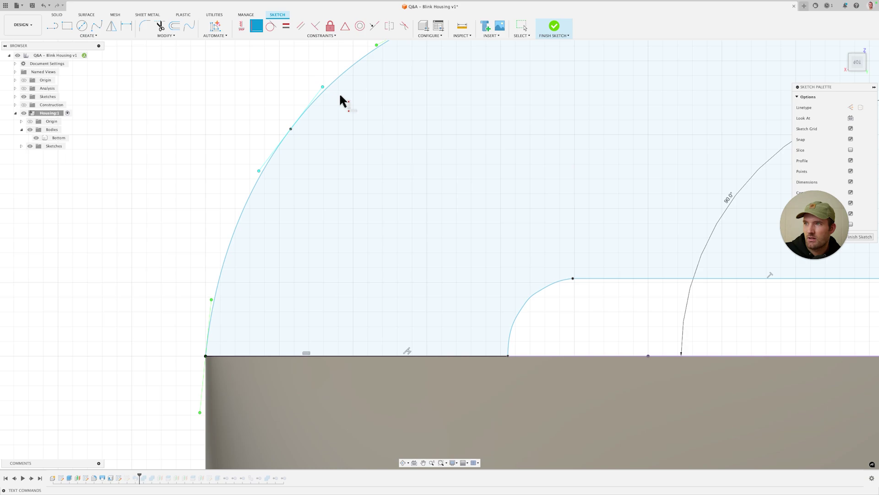
{"action": "scroll", "coordinate": [304, 117], "scroll_direction": "down", "scroll_amount": 3}
{"action": "middle_click_drag", "start_coordinate": [305, 118], "coordinate": [293, 153]}
{"action": "scroll", "coordinate": [276, 199], "scroll_direction": "up", "scroll_amount": 1}
{"action": "scroll", "coordinate": [276, 200], "scroll_direction": "up", "scroll_amount": 4}
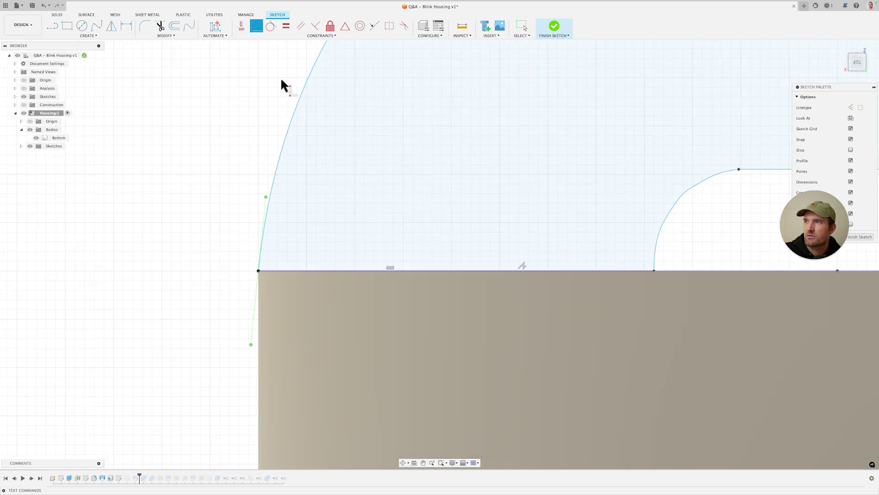
{"action": "left_click", "coordinate": [241, 26]}
{"action": "scroll", "coordinate": [255, 215], "scroll_direction": "up", "scroll_amount": 2}
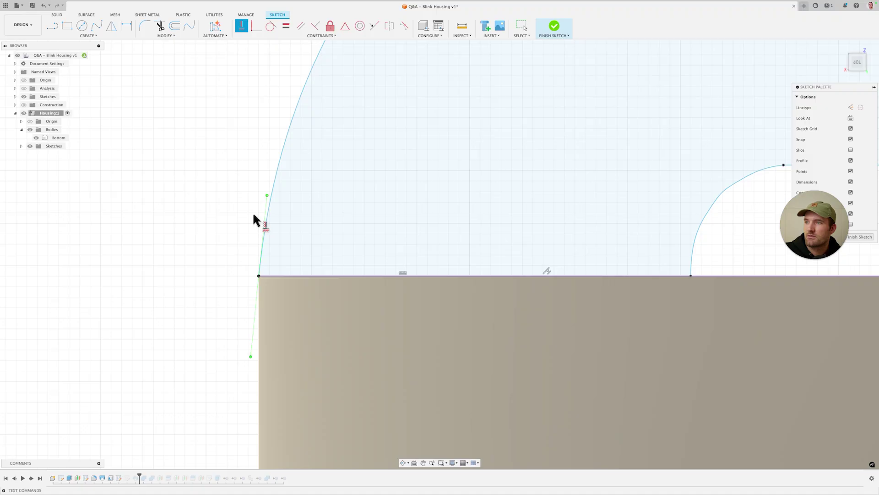
{"action": "left_click", "coordinate": [266, 203]}
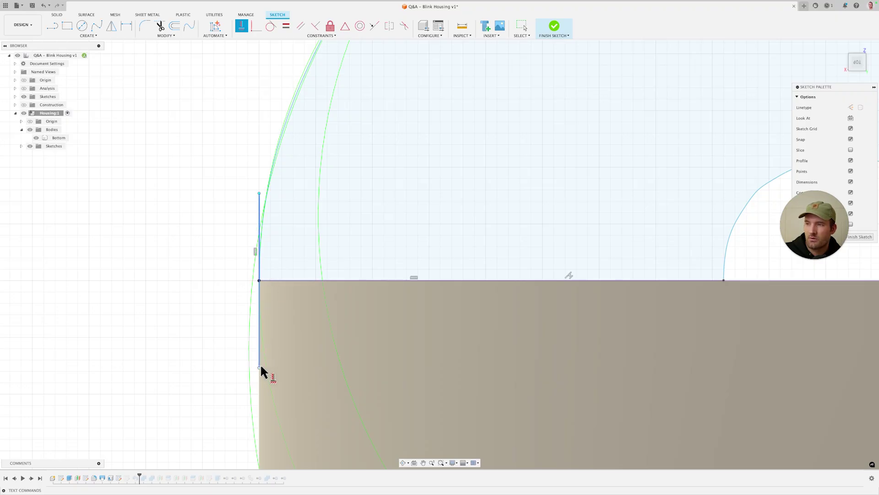
{"action": "scroll", "coordinate": [255, 316], "scroll_direction": "down", "scroll_amount": 5}
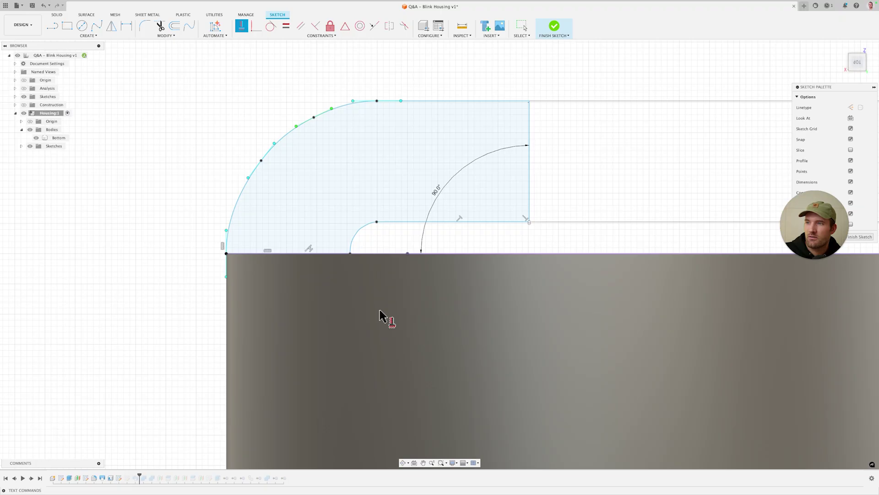
{"action": "scroll", "coordinate": [339, 232], "scroll_direction": "up", "scroll_amount": 1}
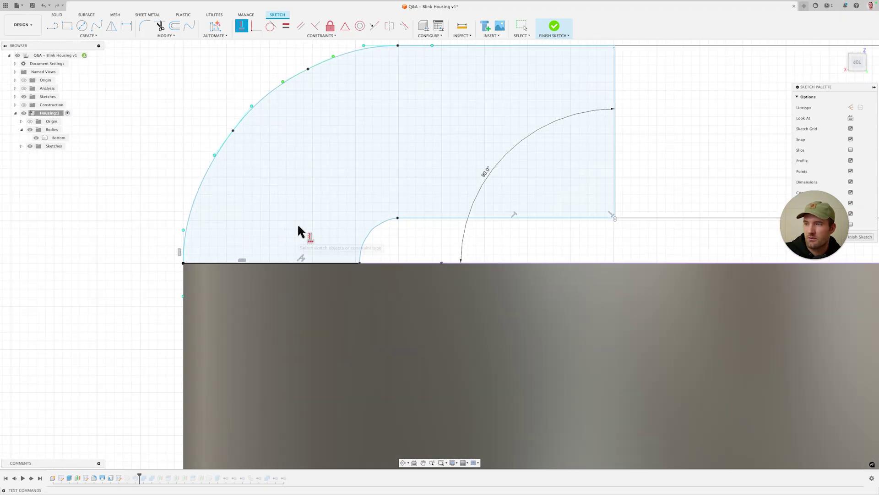
{"action": "scroll", "coordinate": [183, 258], "scroll_direction": "up", "scroll_amount": 2}
{"action": "middle_click_drag", "start_coordinate": [295, 148], "coordinate": [277, 199]}
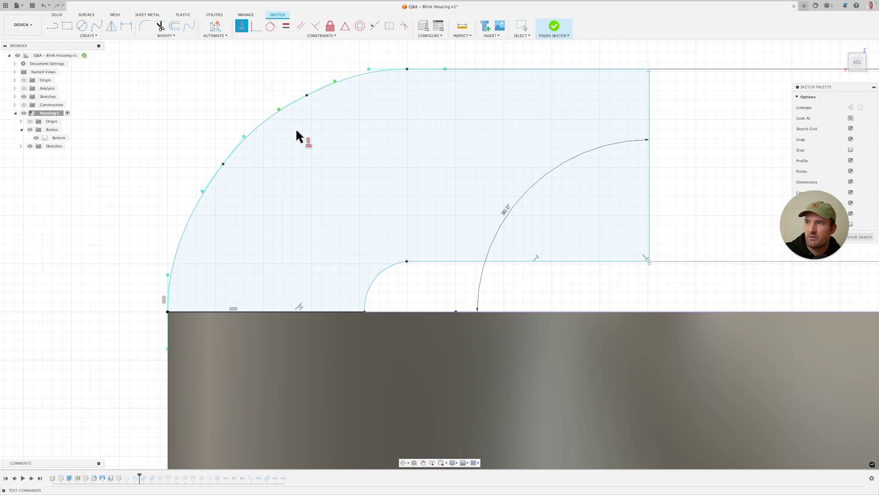
{"action": "key", "text": "Escape"}
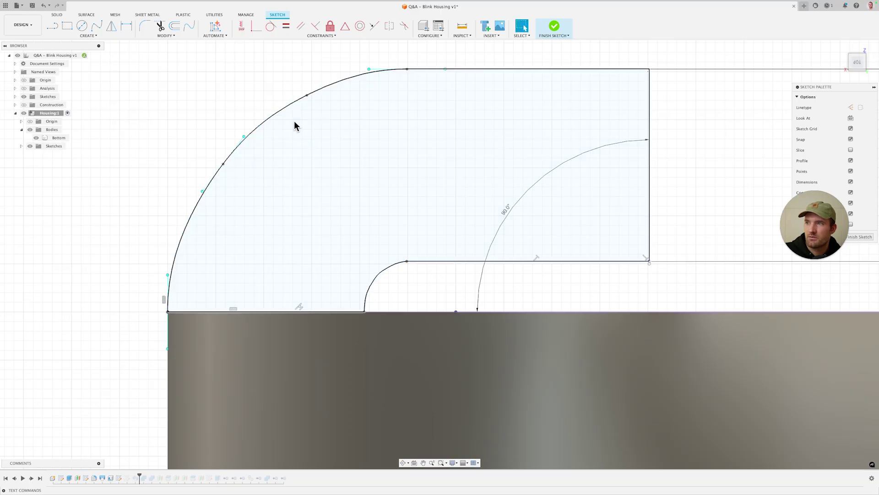
- Delete the profile's outer spline and its small inner curve
{"action": "left_click", "coordinate": [361, 73]}
{"action": "key", "text": "Delete"}
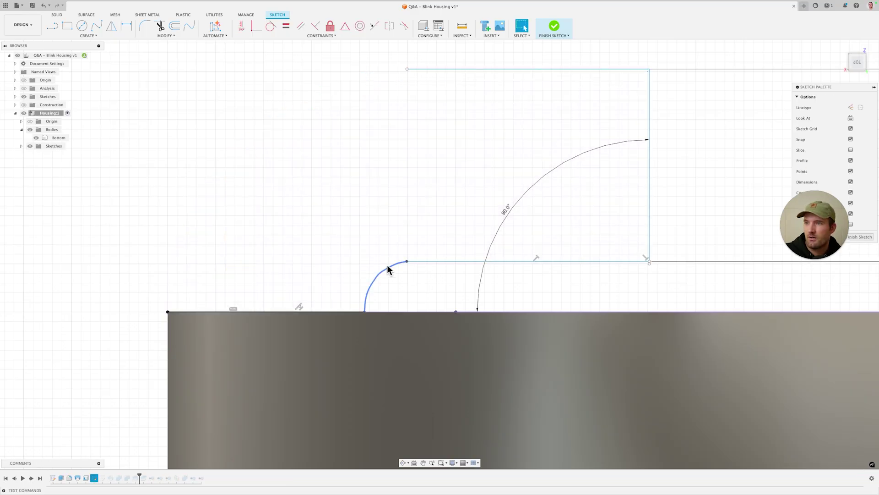
{"action": "key", "text": "Delete"}
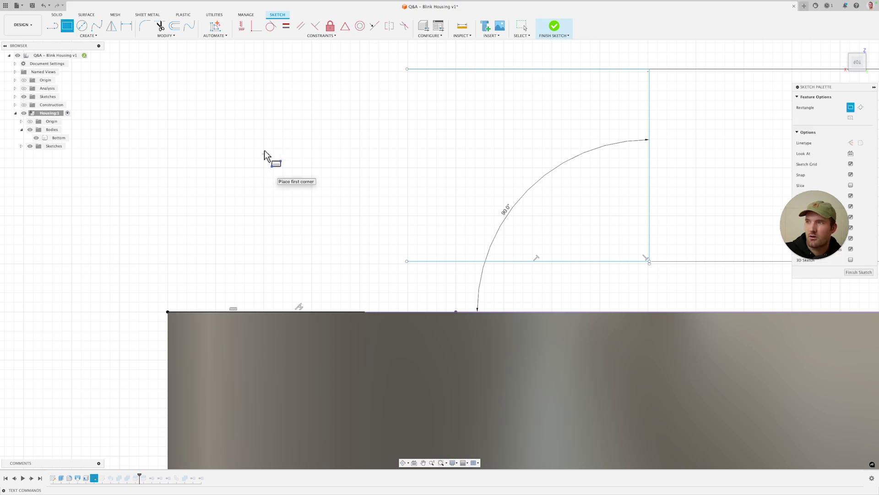
- Draw a rectangle about 2.5 mm high up from the wall's projected outer corner, matching the width of the profile's lower edge line
{"action": "key", "text": "r"}
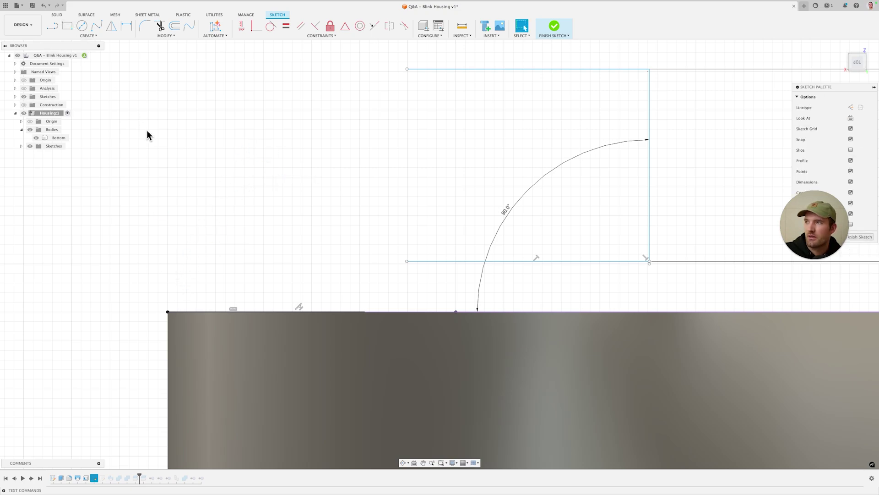
{"action": "left_click", "coordinate": [167, 312]}
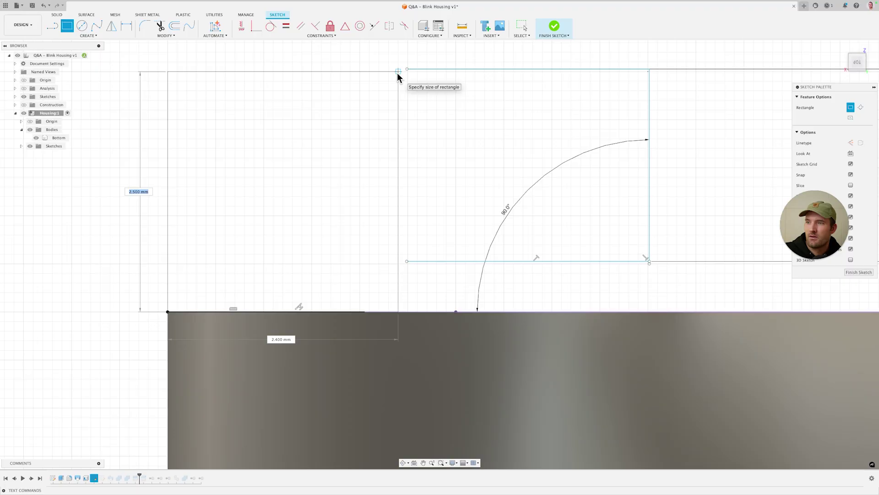
{"action": "left_click", "coordinate": [365, 68]}
{"action": "scroll", "coordinate": [378, 323], "scroll_direction": "up", "scroll_amount": 2}
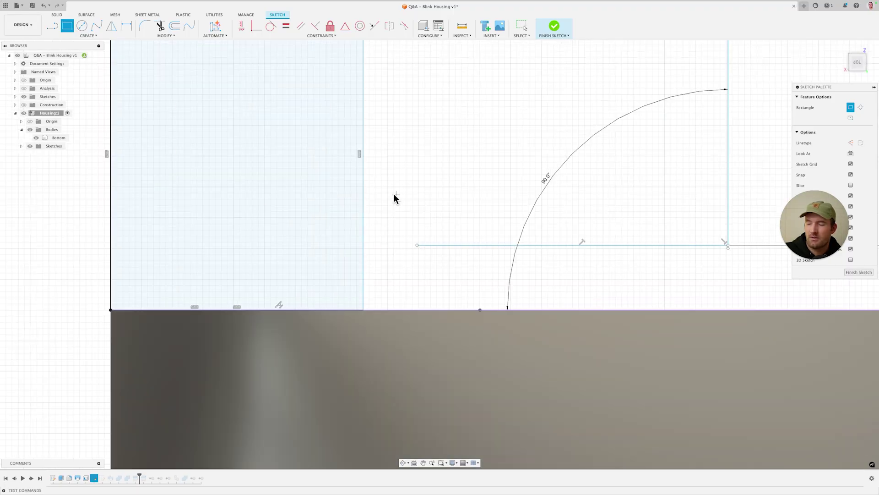
{"action": "scroll", "coordinate": [397, 275], "scroll_direction": "up", "scroll_amount": 2}
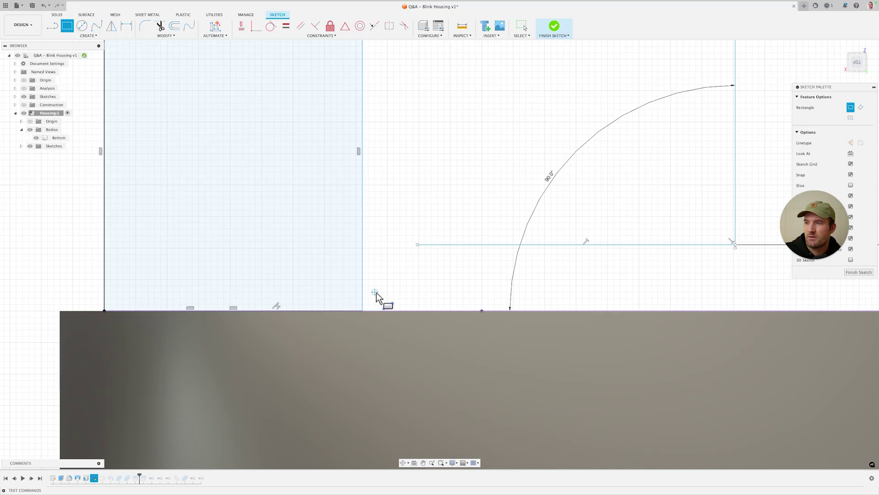
- Make the rectangle's lower inner corner coincident with the projected inner corner of the housing wall
{"action": "middle_click_drag", "start_coordinate": [409, 276], "coordinate": [406, 279], "text": "shift"}
{"action": "scroll", "coordinate": [407, 279], "scroll_direction": "down", "scroll_amount": 3}
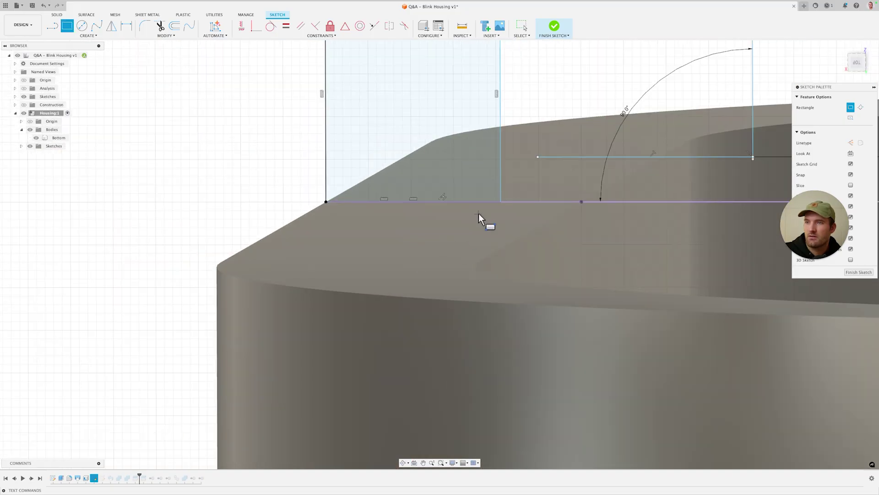
{"action": "middle_click_drag", "start_coordinate": [479, 213], "coordinate": [458, 262]}
{"action": "scroll", "coordinate": [458, 266], "scroll_direction": "up", "scroll_amount": 5}
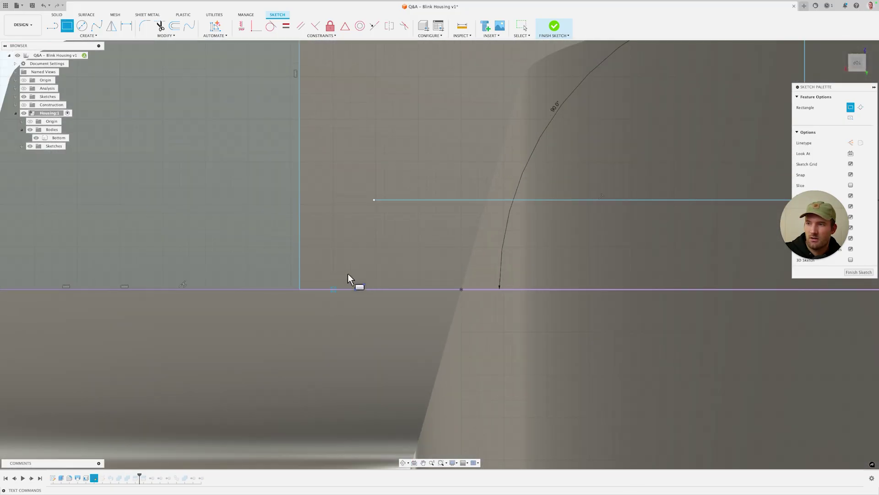
{"action": "left_click", "coordinate": [256, 25]}
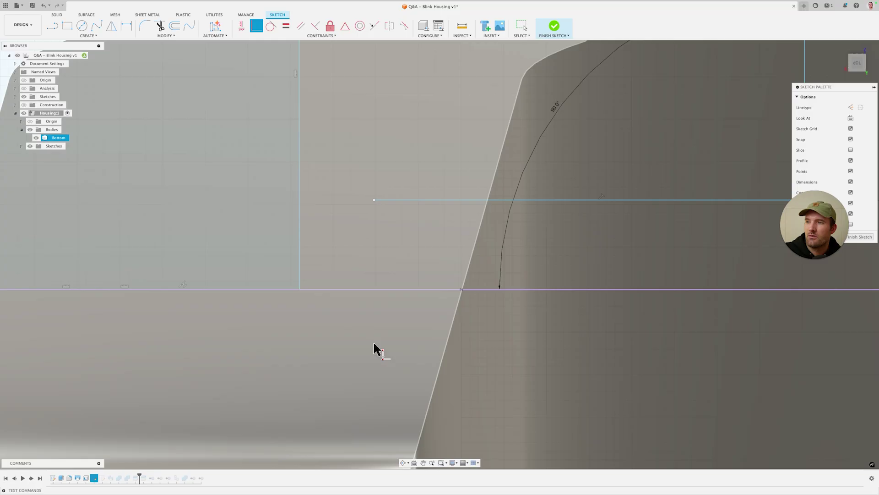
{"action": "left_click", "coordinate": [300, 288]}
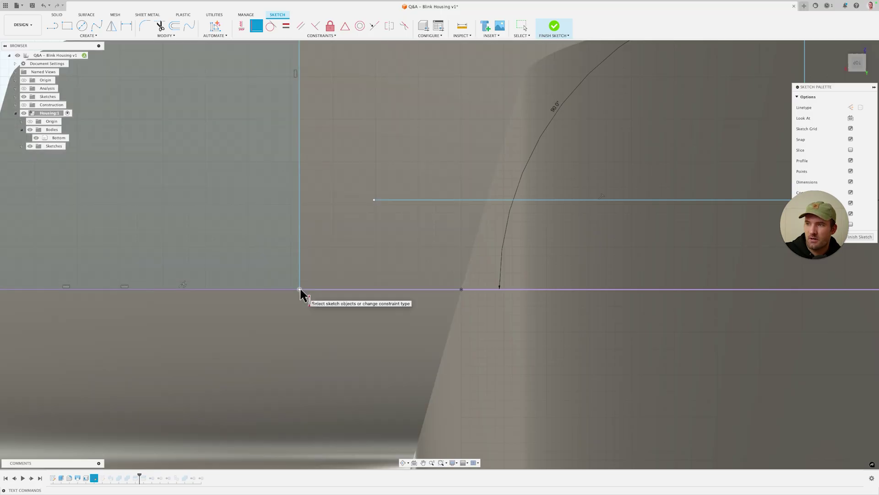
{"action": "left_click", "coordinate": [461, 289]}
- Attach the inner profile's upper edge to the rectangle's upper inner corner and its lower edge's outer endpoint to the rectangle's inner side
{"action": "scroll", "coordinate": [414, 292], "scroll_direction": "down", "scroll_amount": 4}
{"action": "mouse_move", "coordinate": [414, 291]}
{"action": "middle_mouse_down", "text": "shift"}
{"action": "mouse_move", "coordinate": [413, 273]}
{"action": "mouse_move", "coordinate": [420, 348]}
{"action": "middle_mouse_up", "text": "shift"}
{"action": "scroll", "coordinate": [429, 258], "scroll_direction": "up", "scroll_amount": 3}
{"action": "middle_click_drag", "start_coordinate": [393, 151], "coordinate": [381, 193]}
{"action": "scroll", "coordinate": [397, 112], "scroll_direction": "down", "scroll_amount": 1}
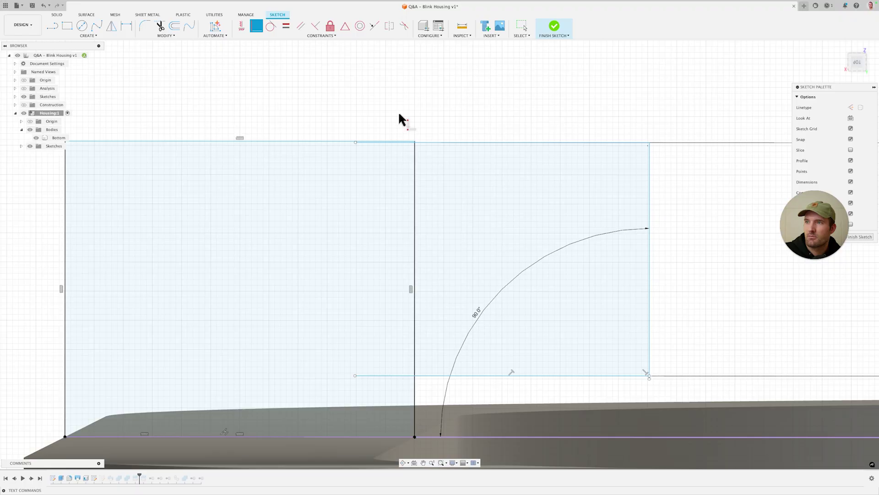
{"action": "left_click", "coordinate": [355, 142]}
{"action": "left_click", "coordinate": [414, 142]}
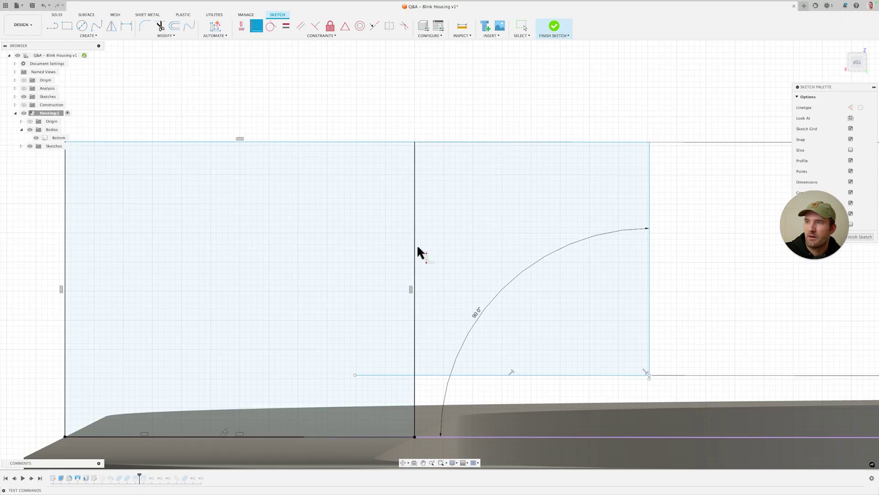
{"action": "left_click_drag", "start_coordinate": [356, 375], "coordinate": [415, 375]}
- Dimension the rectangle's outer vertical side with a height of 2.5 mm
{"action": "scroll", "coordinate": [444, 320], "scroll_direction": "down", "scroll_amount": 2}
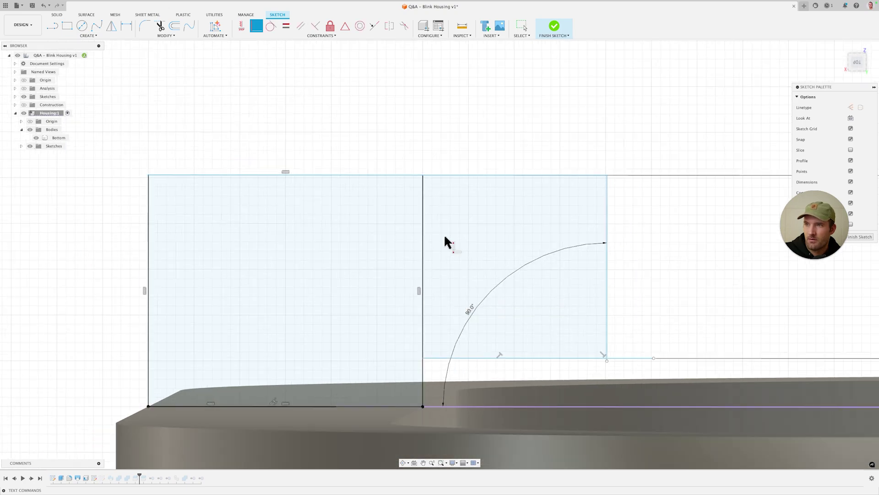
{"action": "key", "text": "d"}
{"action": "left_click", "coordinate": [158, 203]}
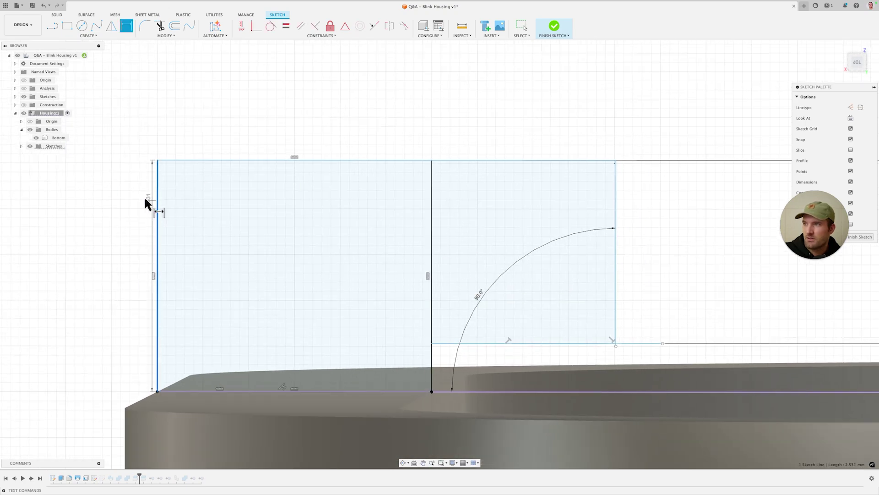
{"action": "left_click", "coordinate": [131, 201]}
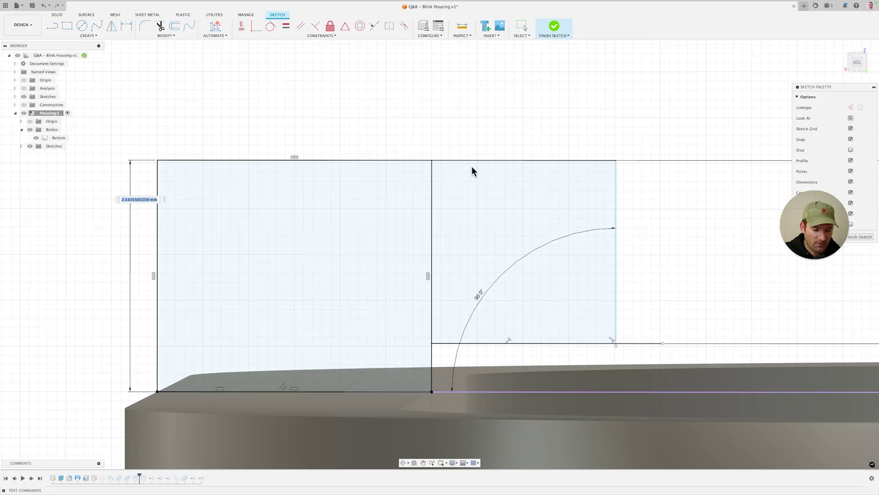
{"action": "key", "text": "Return"}
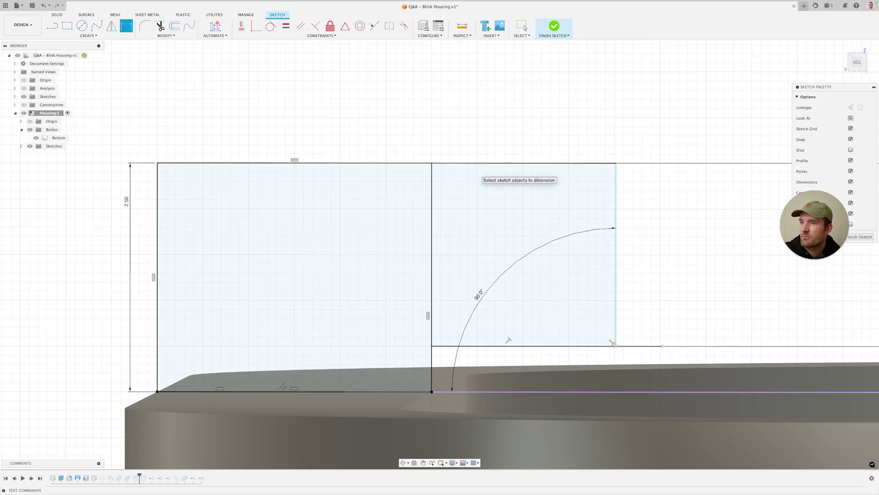
- Dimension the inner profile's width between its upper inner corner and the rectangle's upper inner corner as 2 mm
{"action": "middle_click_drag", "start_coordinate": [590, 342], "coordinate": [562, 333]}
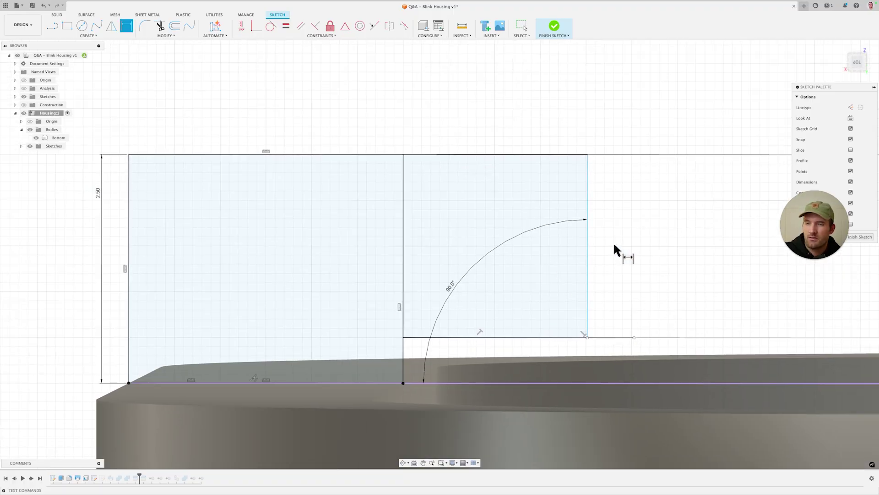
{"action": "left_click", "coordinate": [587, 155]}
{"action": "left_click", "coordinate": [403, 154]}
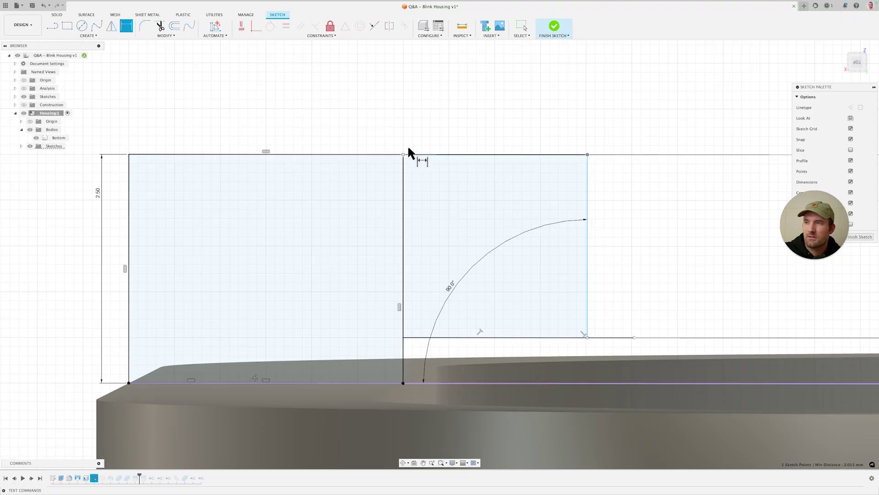
{"action": "left_click", "coordinate": [540, 106]}
{"action": "key", "text": "Return"}
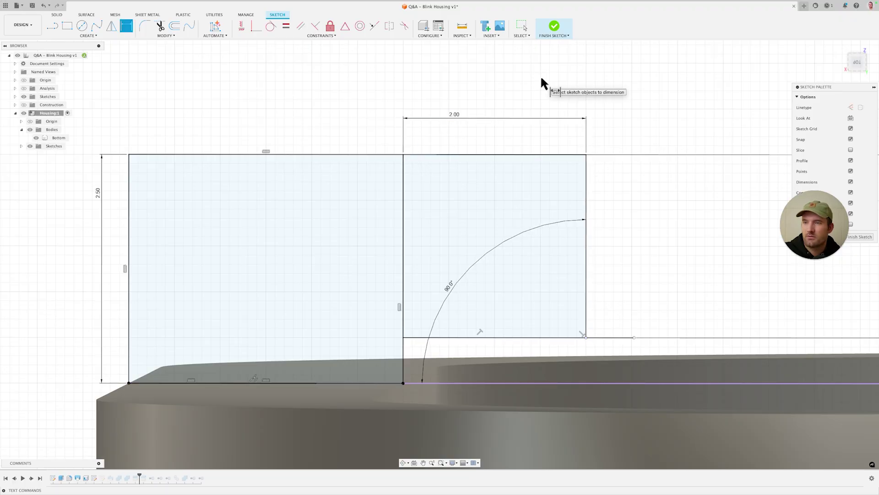
- Make the overshooting end of the inner profile's lower edge coincident with its lower corner and finish the sketch
{"action": "key", "text": "Escape"}
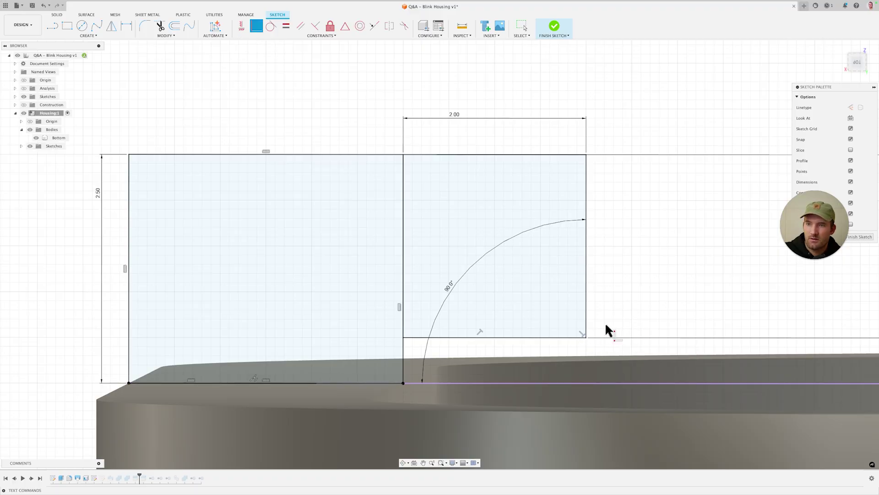
{"action": "scroll", "coordinate": [544, 281], "scroll_direction": "down", "scroll_amount": 3}
{"action": "middle_click_drag", "start_coordinate": [510, 287], "coordinate": [507, 198], "text": "shift"}
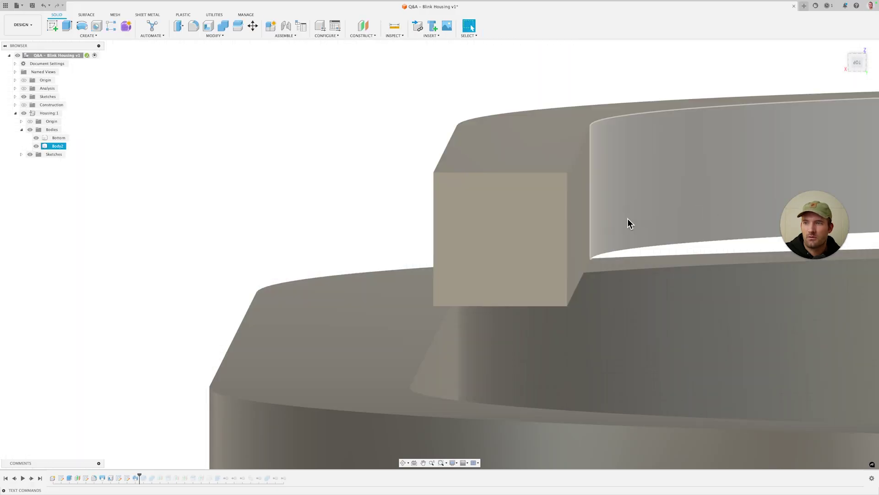
- Edit the rim's sweep feature to include the outer rectangle as a second profile and set its operation to Join
{"action": "scroll", "coordinate": [628, 221], "scroll_direction": "down", "scroll_amount": 2}
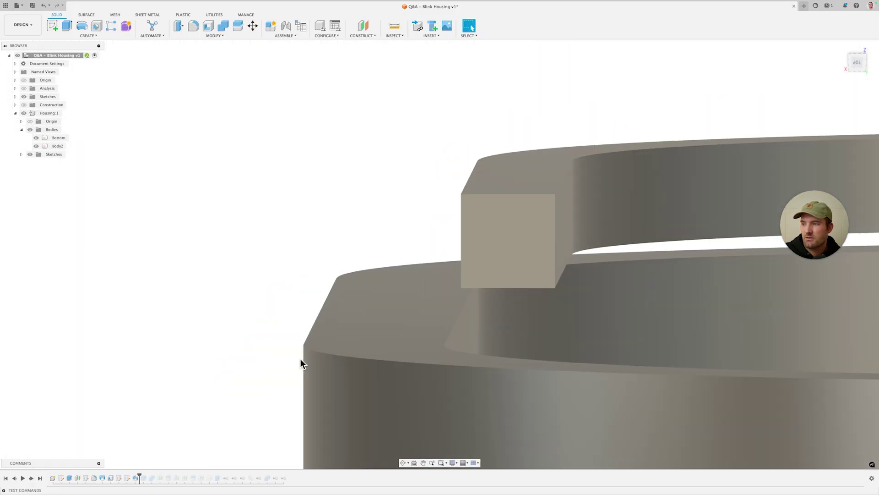
{"action": "right_click", "coordinate": [137, 477]}
{"action": "left_click", "coordinate": [174, 395]}
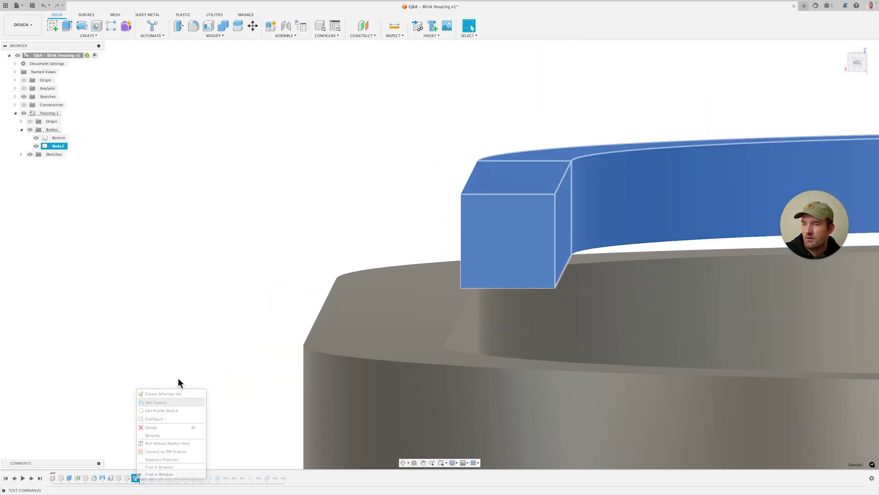
{"action": "left_click", "coordinate": [443, 215]}
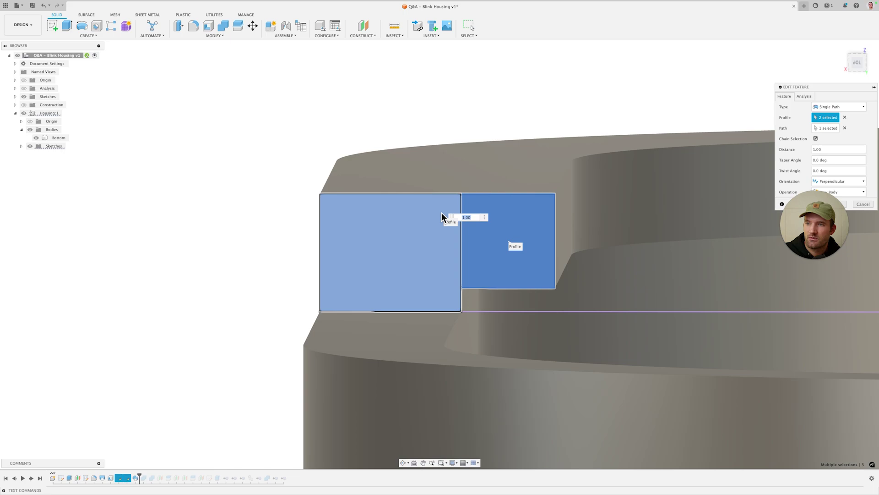
{"action": "scroll", "coordinate": [608, 155], "scroll_direction": "down", "scroll_amount": 2}
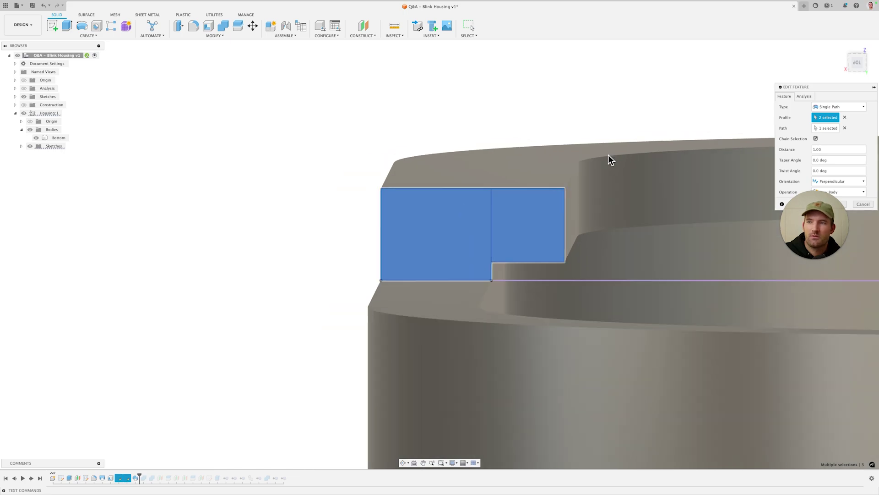
{"action": "middle_click_drag", "start_coordinate": [647, 137], "coordinate": [518, 144]}
{"action": "left_click_drag", "start_coordinate": [847, 87], "coordinate": [699, 81]}
{"action": "left_click", "coordinate": [690, 195]}
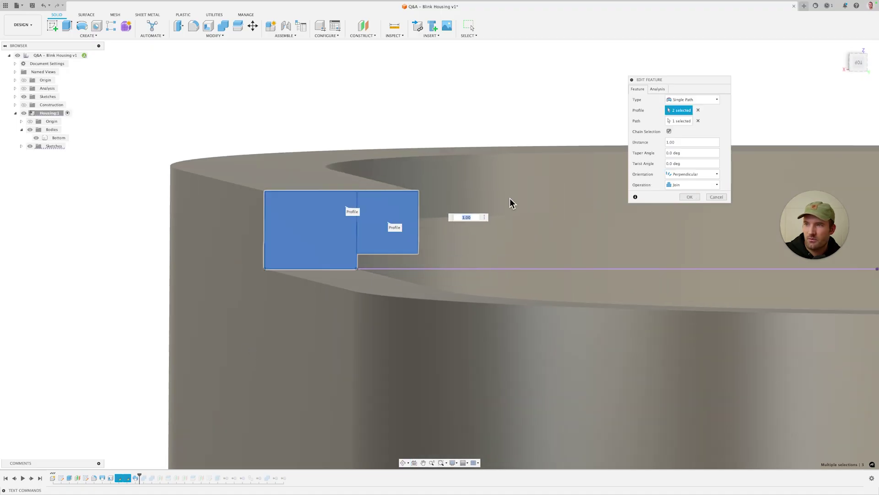
{"action": "left_click", "coordinate": [689, 197]}
- Start a fillet on the rim's outer top edge chain with a 2 mm radius
{"action": "middle_click_drag", "start_coordinate": [377, 145], "coordinate": [165, 227], "text": "shift"}
{"action": "key", "text": "f"}
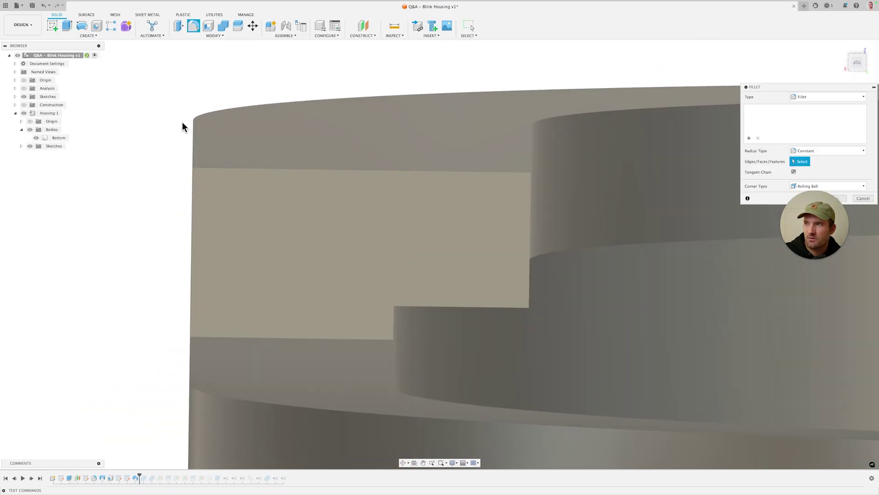
{"action": "left_click", "coordinate": [192, 131]}
{"action": "type", "text": "2"}
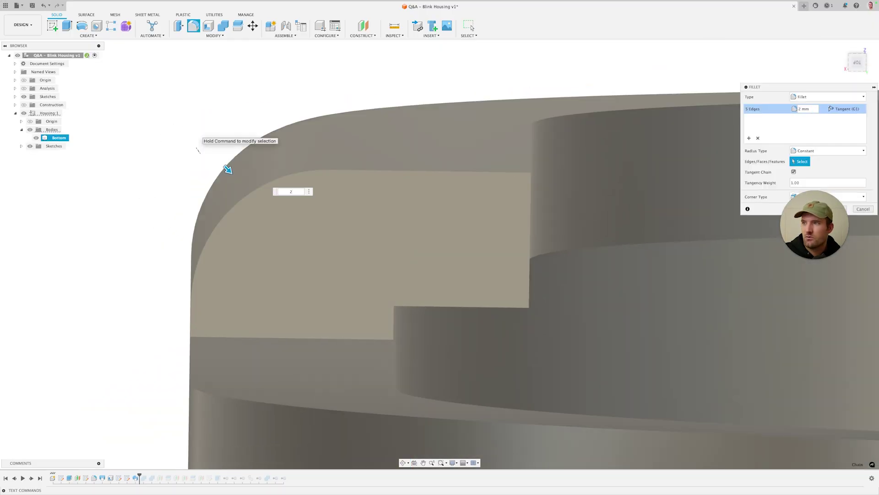
- Add the hidden inner step edge chain under the lip as a second fillet set with a 1 mm radius
{"action": "left_click", "coordinate": [749, 139]}
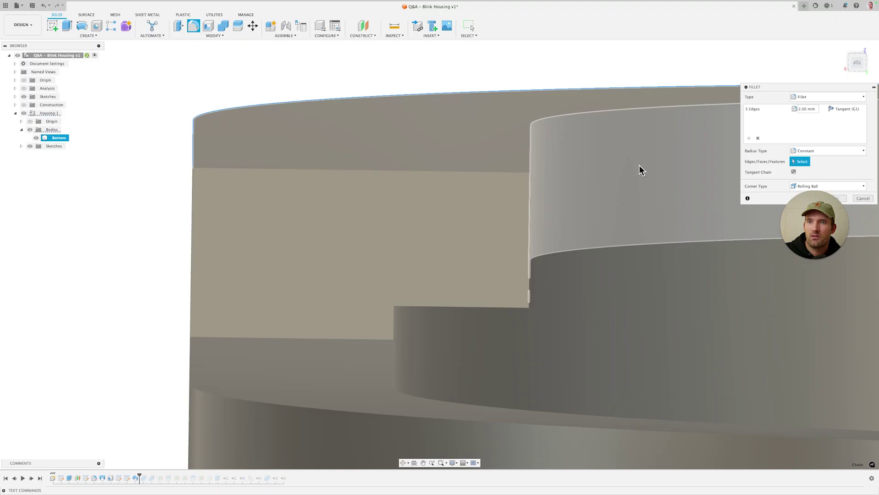
{"action": "middle_click_drag", "start_coordinate": [504, 224], "coordinate": [476, 231], "text": "shift"}
{"action": "scroll", "coordinate": [437, 279], "scroll_direction": "up", "scroll_amount": 3}
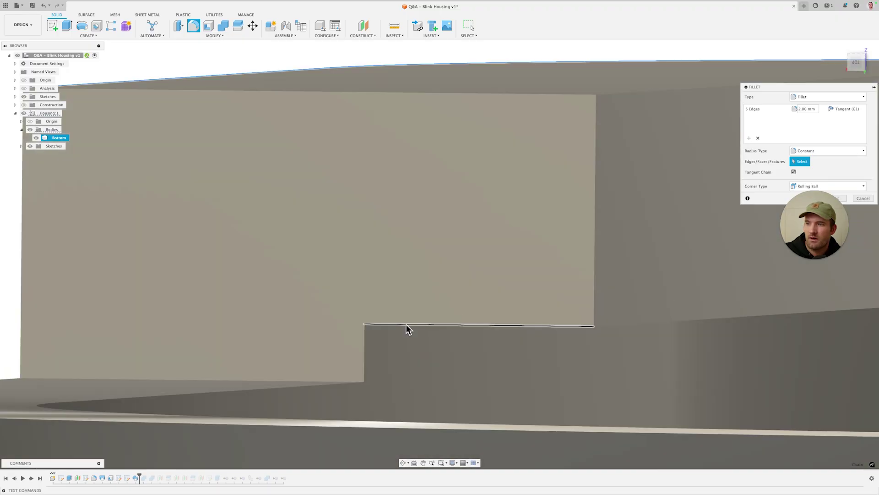
{"action": "middle_click_drag", "start_coordinate": [406, 328], "coordinate": [477, 307], "text": "shift"}
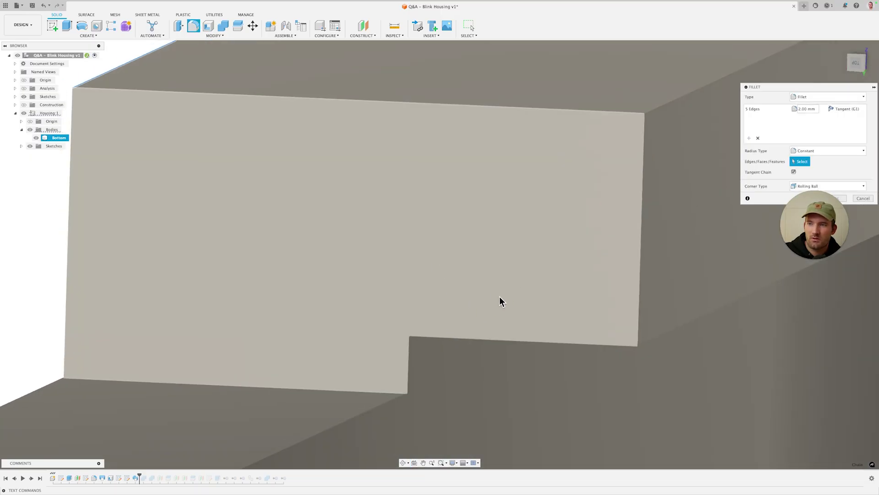
{"action": "left_click", "coordinate": [500, 297]}
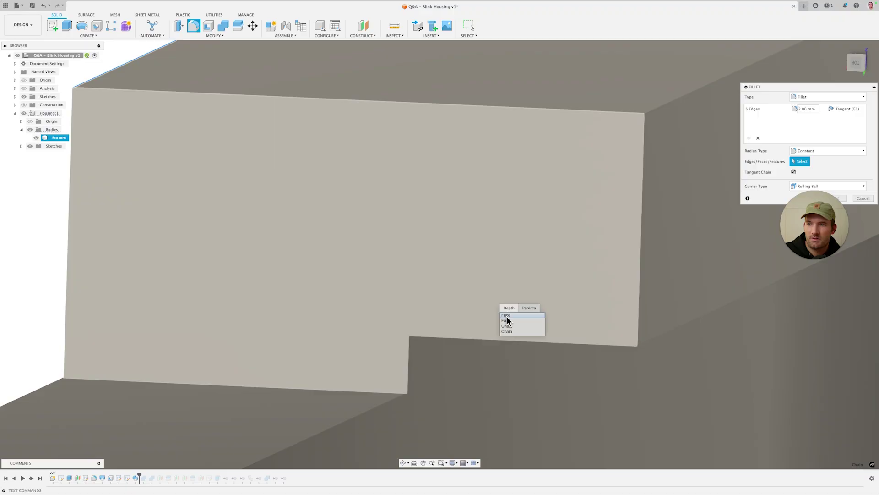
{"action": "left_click", "coordinate": [487, 298]}
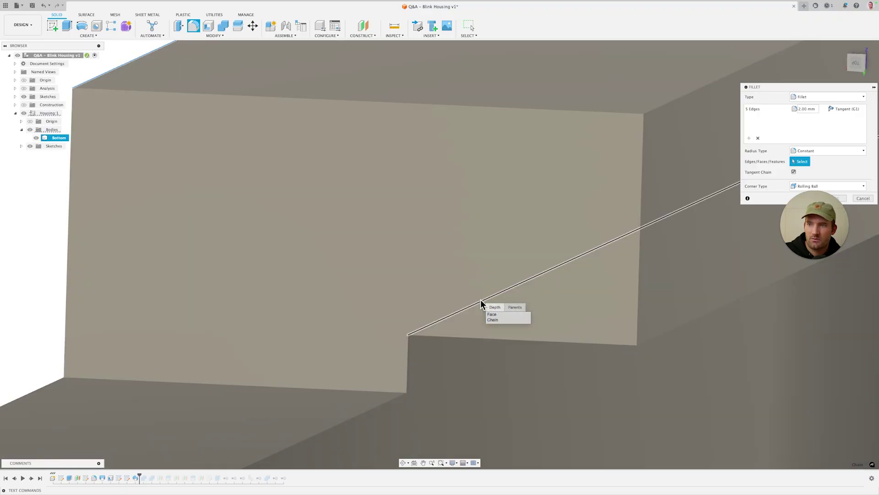
{"action": "left_click", "coordinate": [482, 301]}
{"action": "type", "text": "1"}
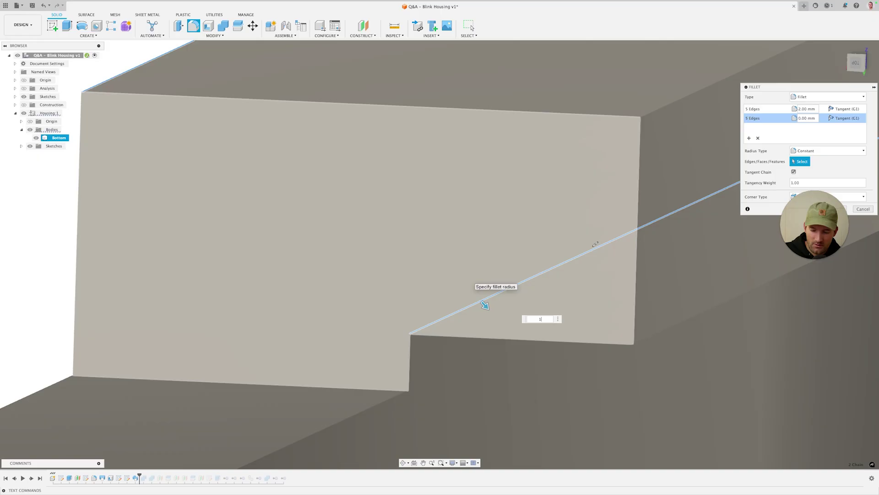
{"action": "scroll", "coordinate": [477, 270], "scroll_direction": "down", "scroll_amount": 2}
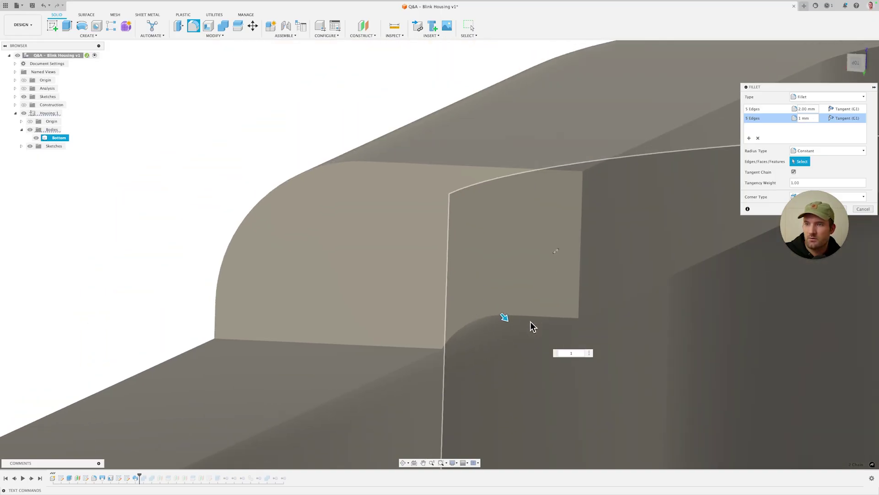
- Set the inner step edge's fillet radius to 0.5 mm and apply both fillets
{"action": "type", "text": ".5"}
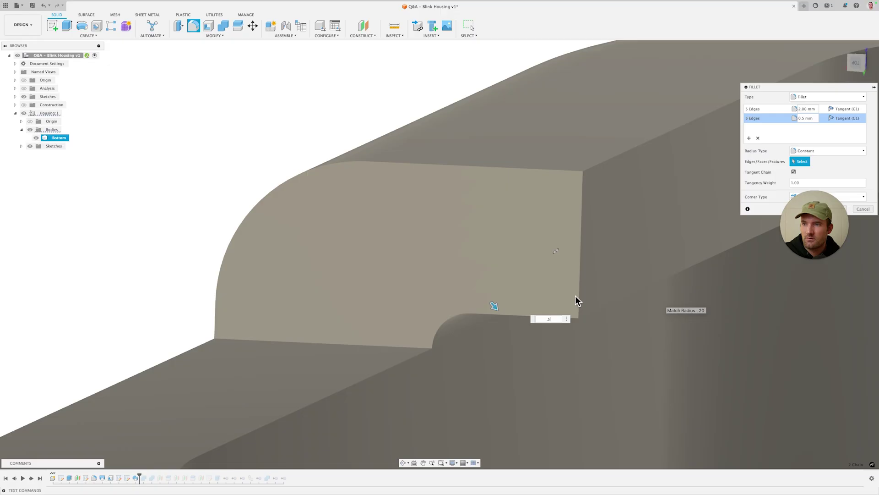
{"action": "scroll", "coordinate": [488, 282], "scroll_direction": "down", "scroll_amount": 1}
{"action": "middle_click_drag", "start_coordinate": [366, 255], "coordinate": [385, 243], "text": "shift"}
{"action": "middle_click_drag", "start_coordinate": [443, 325], "coordinate": [550, 284]}
{"action": "left_click_drag", "start_coordinate": [800, 90], "coordinate": [713, 78]}
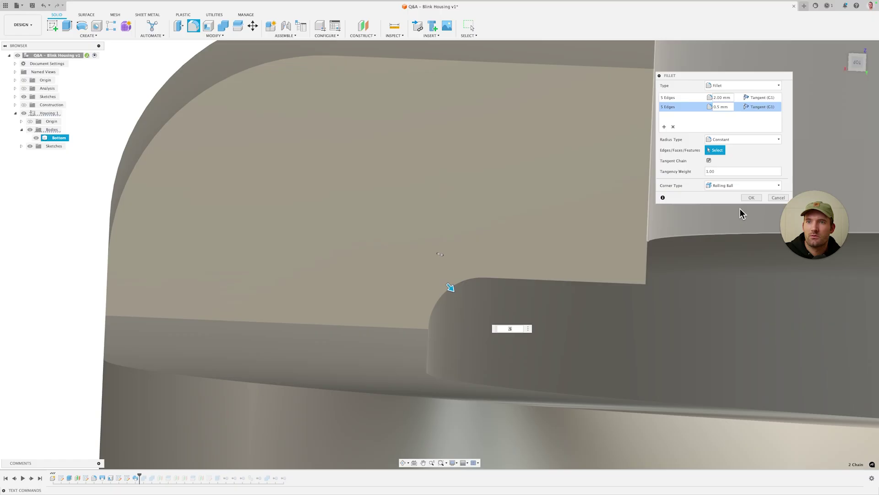
{"action": "left_click", "coordinate": [754, 195]}
- Select the lower edge of the rim's cut face to check its length
{"action": "scroll", "coordinate": [426, 224], "scroll_direction": "down", "scroll_amount": 2}
{"action": "left_click", "coordinate": [360, 300]}
{"action": "scroll", "coordinate": [361, 302], "scroll_direction": "down", "scroll_amount": 4}
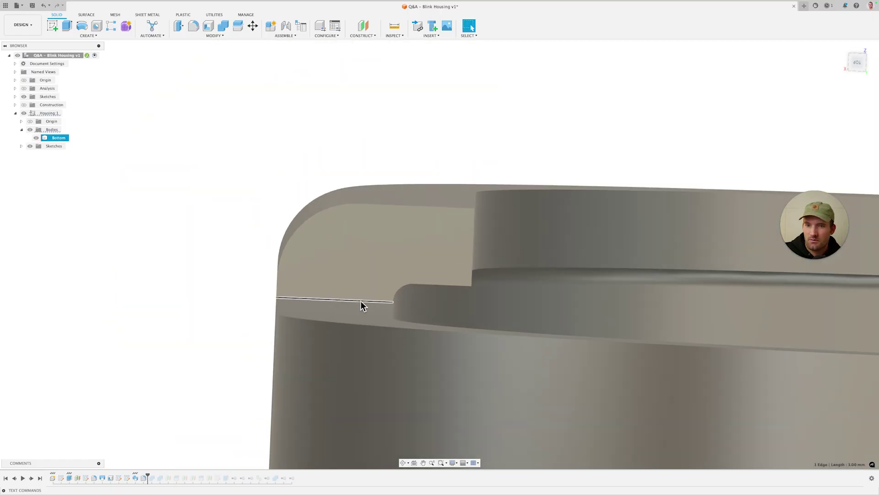
{"action": "scroll", "coordinate": [361, 303], "scroll_direction": "up", "scroll_amount": 3}
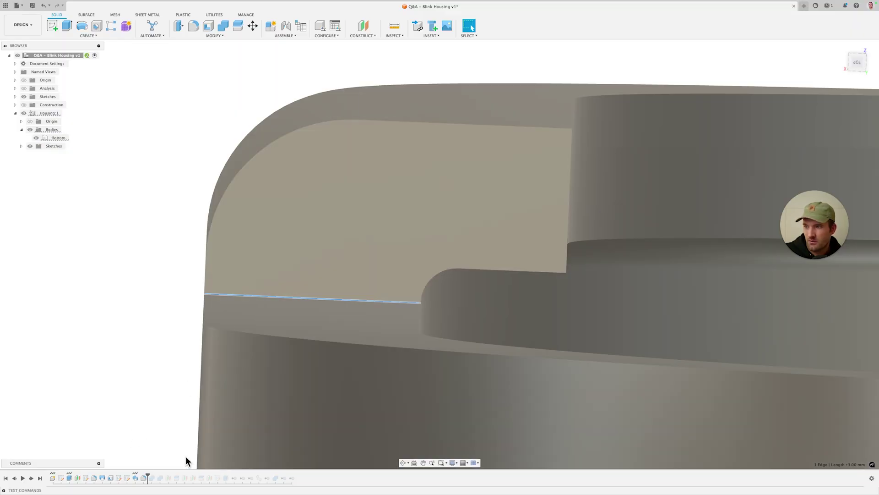
- Edit the rim fillet feature and set the outer top edge chain's radius to 3.5 mm
{"action": "right_click", "coordinate": [148, 480]}
{"action": "left_click", "coordinate": [177, 408]}
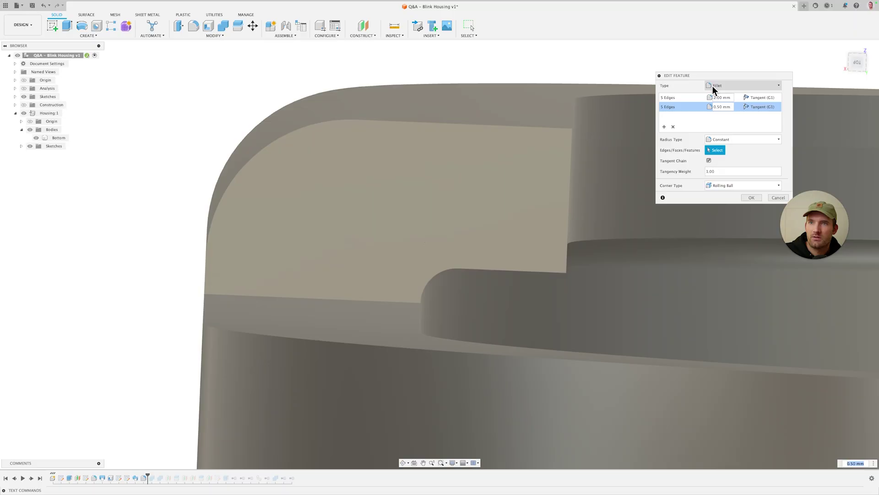
{"action": "left_click", "coordinate": [723, 99]}
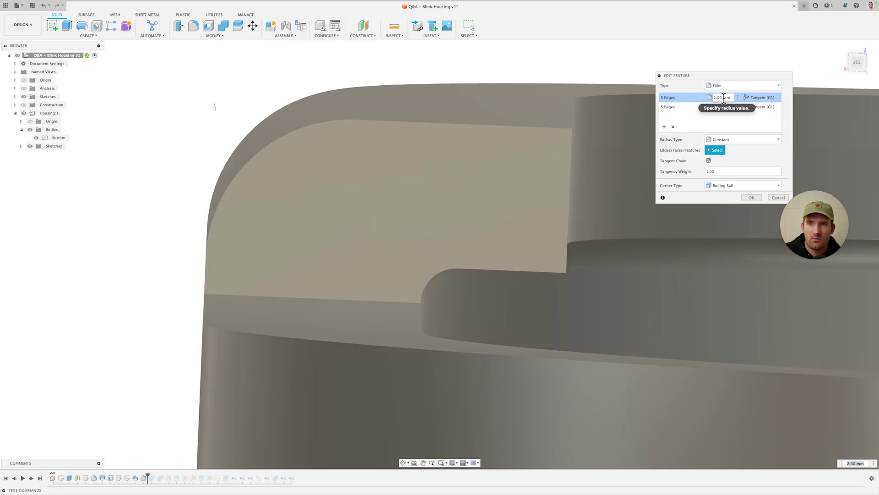
{"action": "double_click", "coordinate": [720, 97]}
{"action": "type", "text": "3.5"}
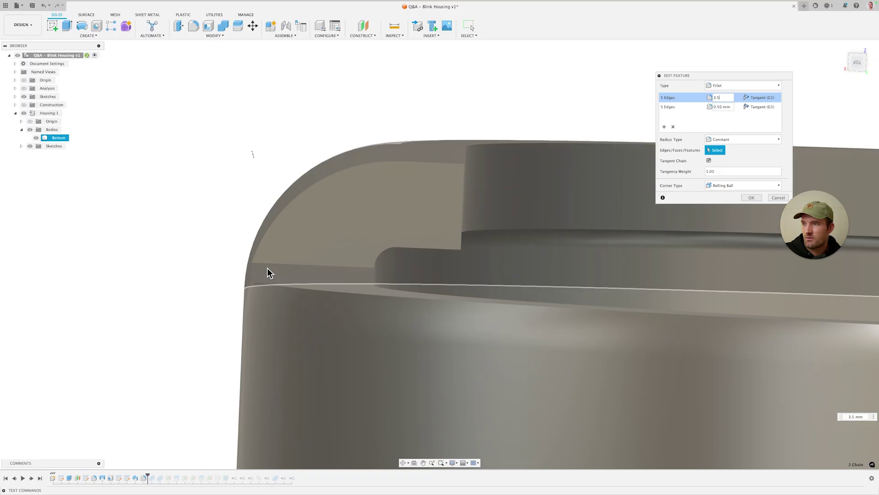
{"action": "scroll", "coordinate": [246, 280], "scroll_direction": "up", "scroll_amount": 3}
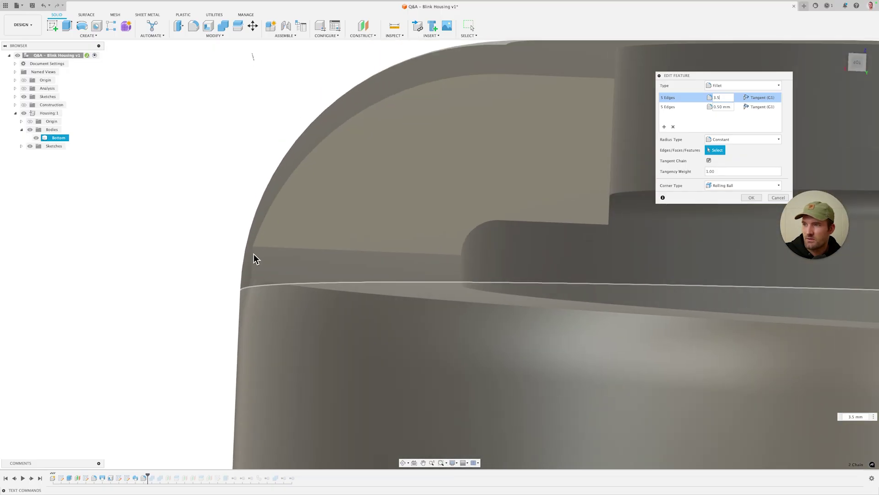
{"action": "middle_click_drag", "start_coordinate": [310, 220], "coordinate": [277, 268]}
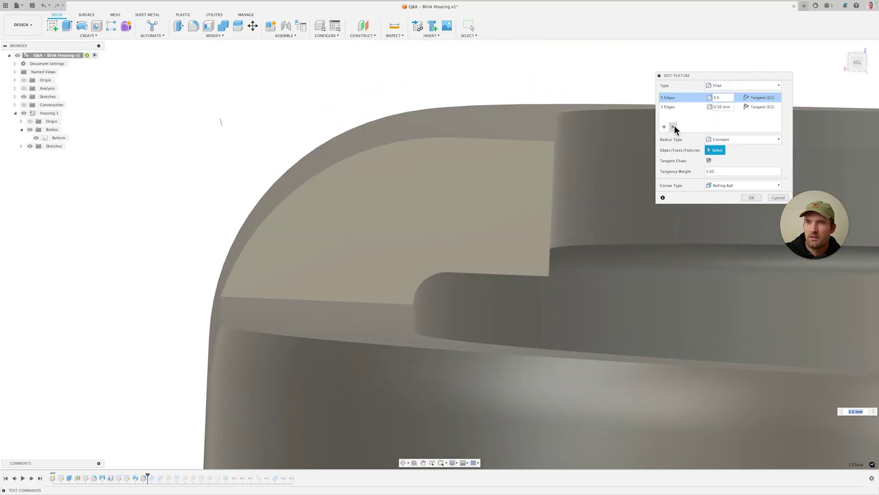
{"action": "left_click", "coordinate": [751, 197]}
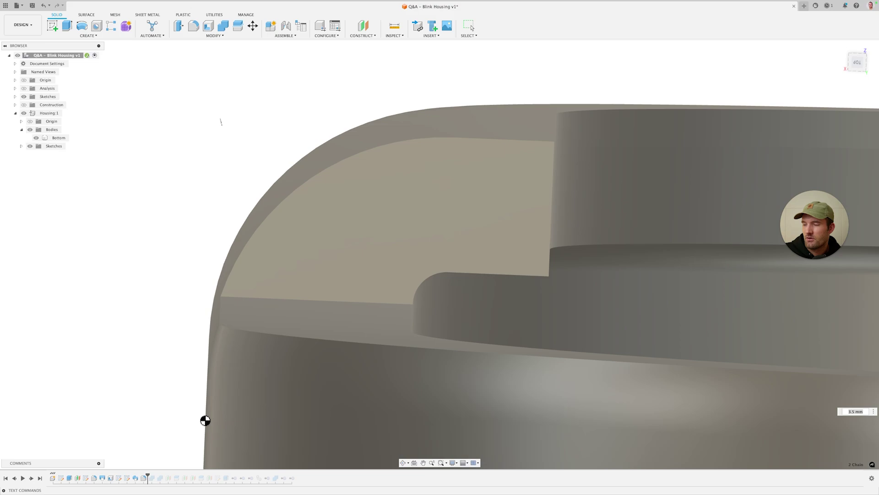
- Edit the sweep's profile sketch, set the overall profile height to 3 mm, and finish the sketch
{"action": "left_click", "coordinate": [136, 478]}
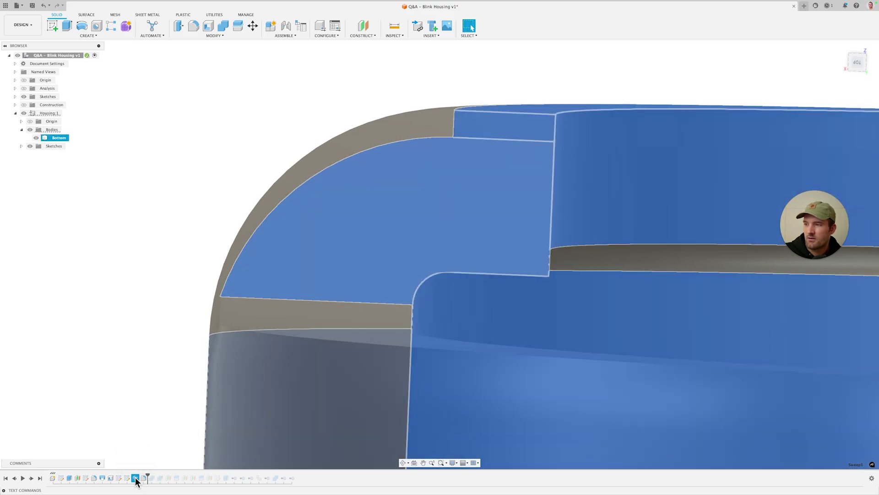
{"action": "right_click", "coordinate": [136, 479]}
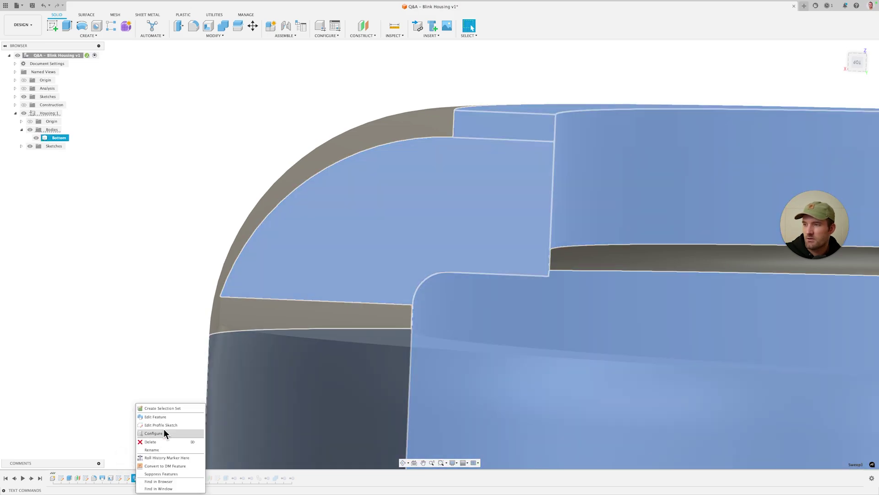
{"action": "left_click", "coordinate": [163, 425]}
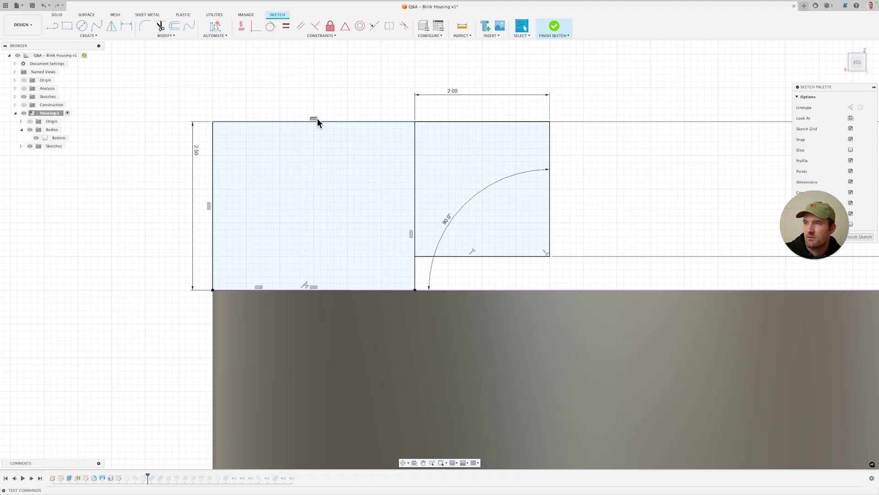
{"action": "double_click", "coordinate": [196, 150]}
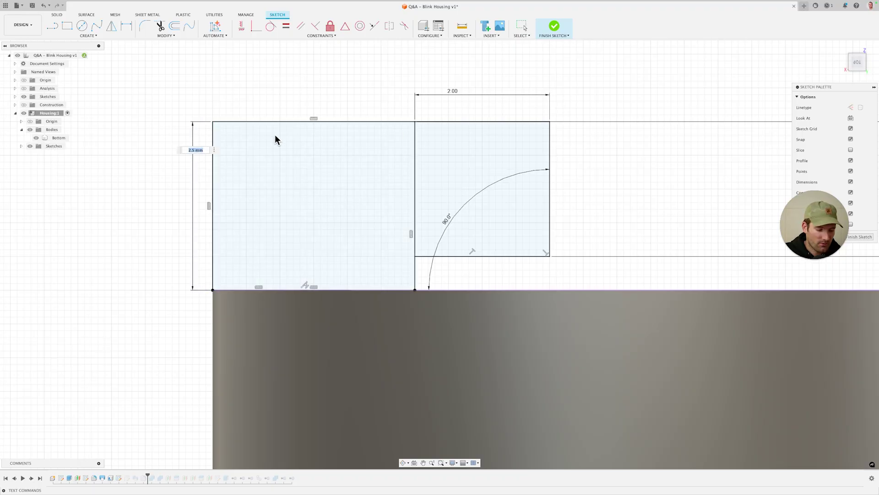
{"action": "type", "text": "3"}
{"action": "key", "text": "Return"}
{"action": "left_click", "coordinate": [859, 237]}
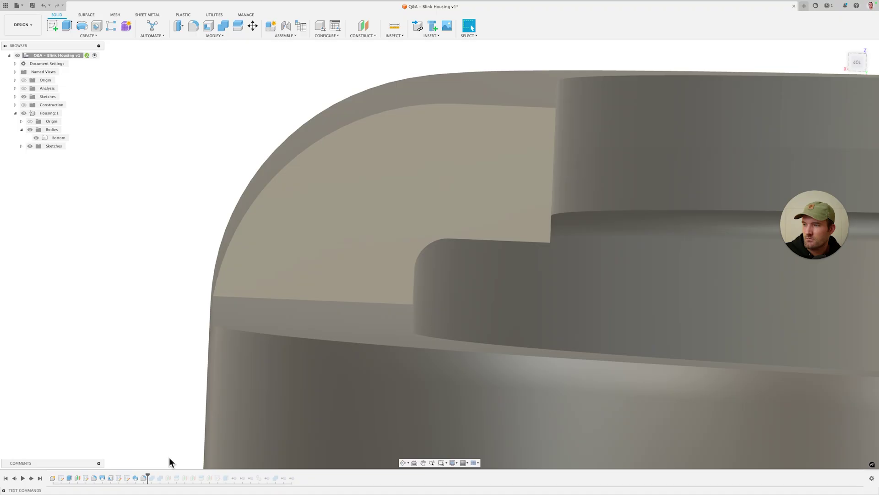
- Edit the rim fillet feature and set the outer top edge chain's radius to 3 mm
{"action": "right_click", "coordinate": [145, 478]}
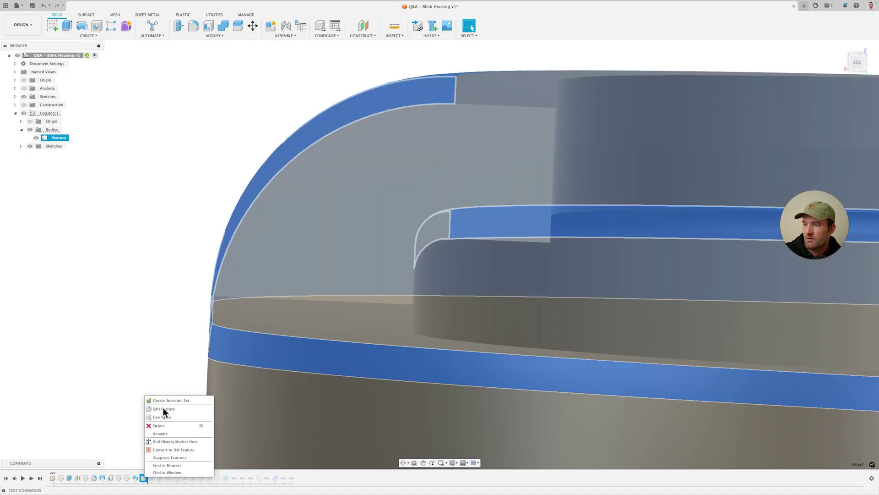
{"action": "left_click", "coordinate": [164, 409]}
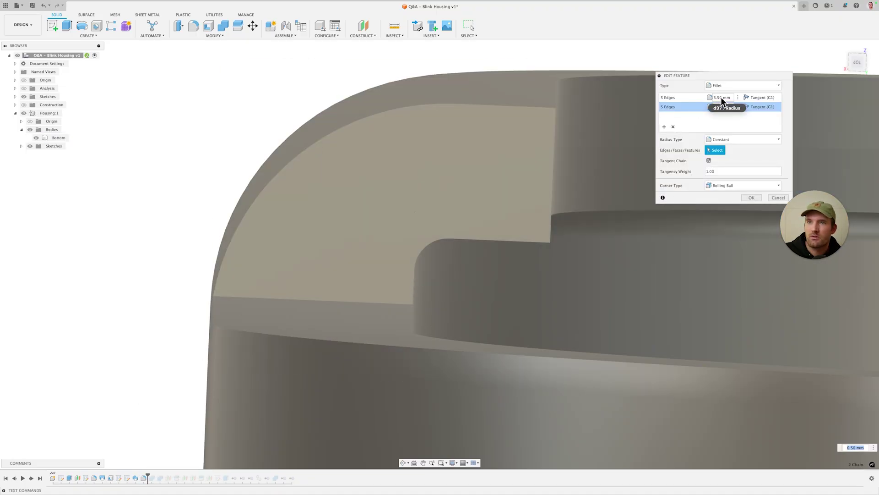
{"action": "left_click", "coordinate": [728, 98]}
{"action": "type", "text": "3"}
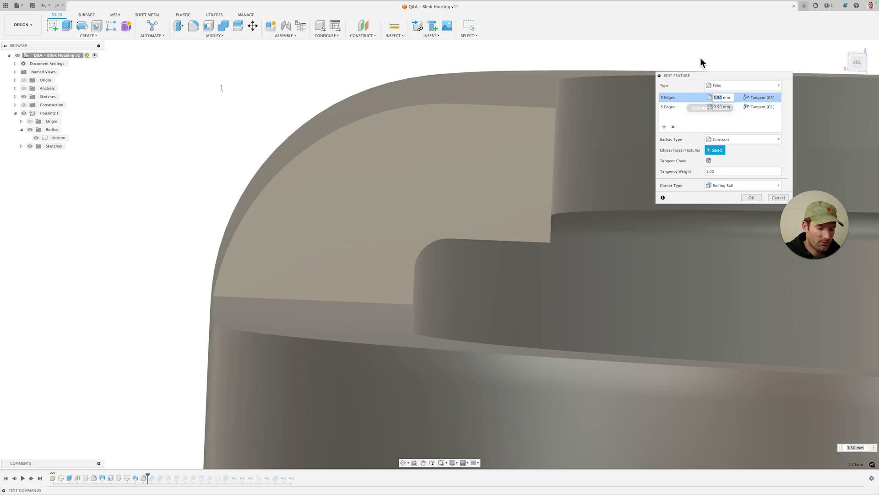
{"action": "left_click", "coordinate": [721, 107]}
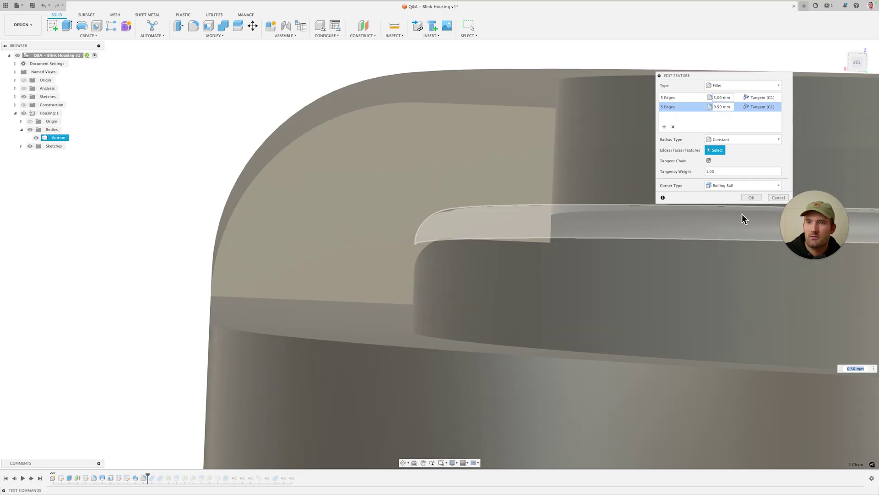
{"action": "left_click", "coordinate": [751, 198]}
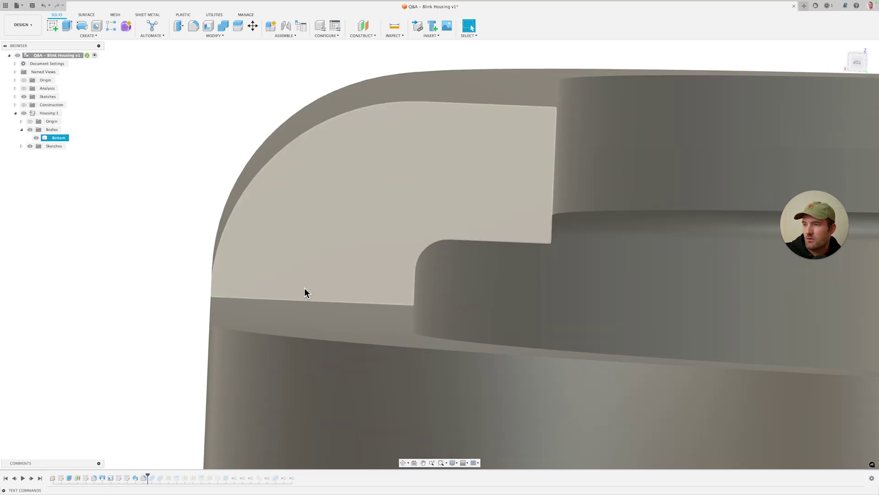
- Check the radii of the outer and inner fillet arcs and the lengths of the cut face's lower and inner edges
{"action": "left_click", "coordinate": [269, 161]}
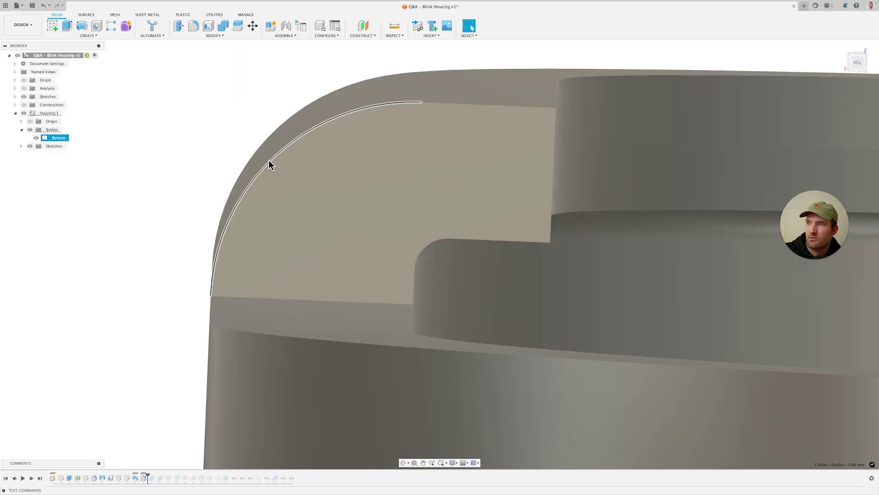
{"action": "left_click", "coordinate": [428, 248]}
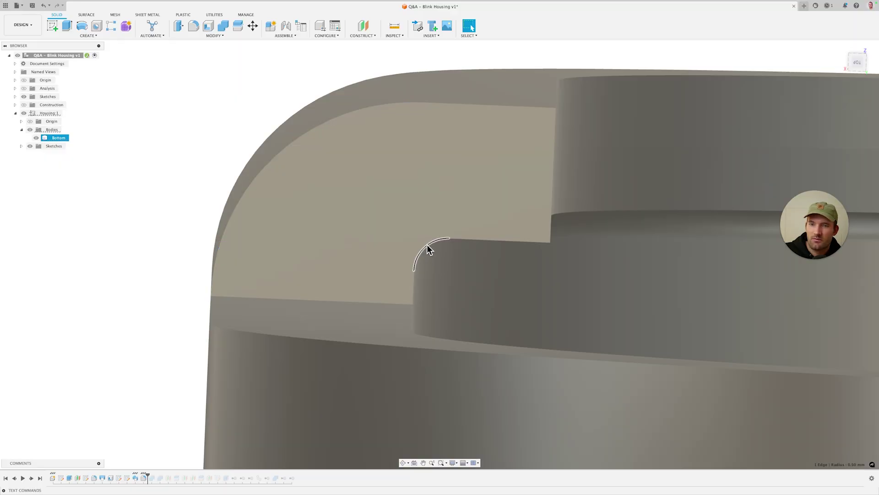
{"action": "left_click", "coordinate": [175, 289]}
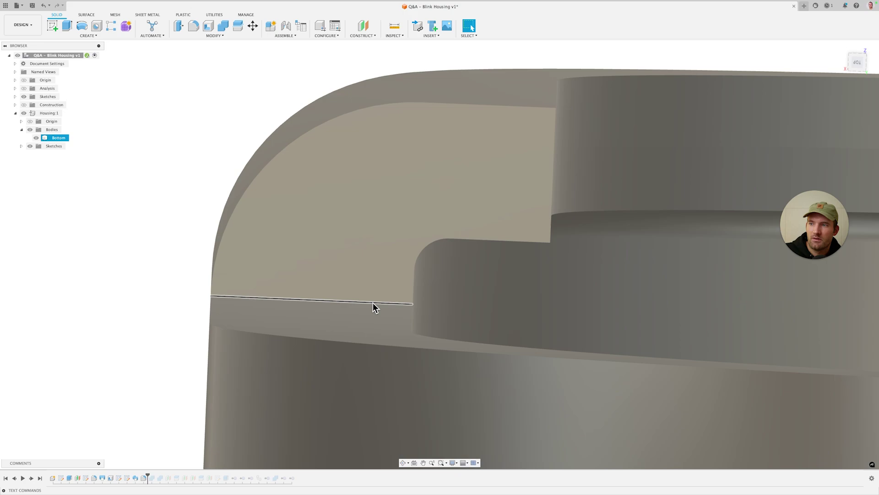
{"action": "left_click", "coordinate": [373, 302]}
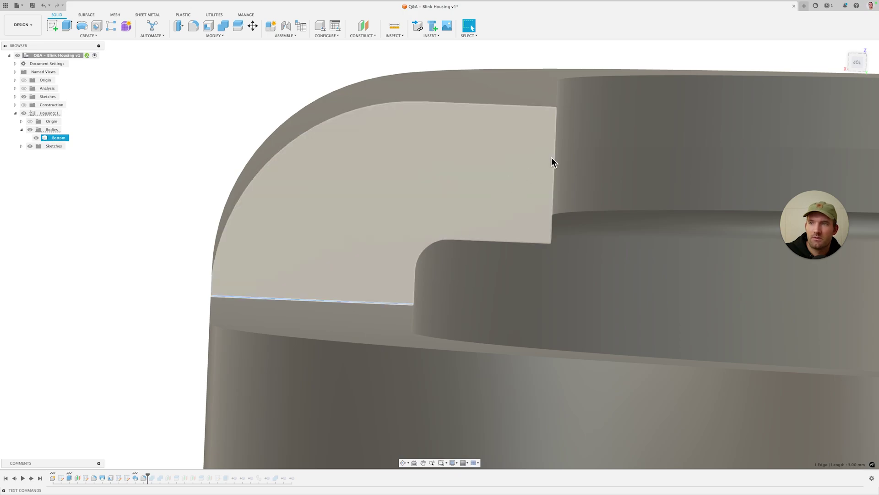
{"action": "left_click", "coordinate": [553, 158]}
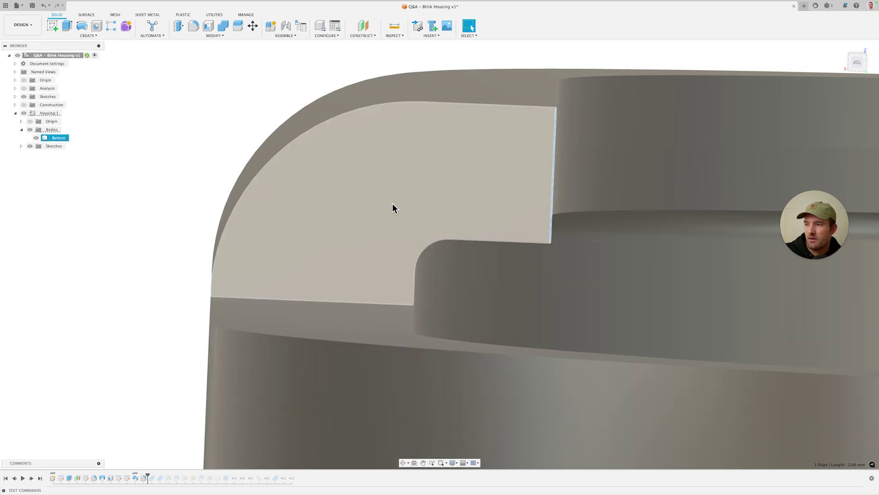
{"action": "middle_click_drag", "start_coordinate": [502, 153], "coordinate": [455, 169]}
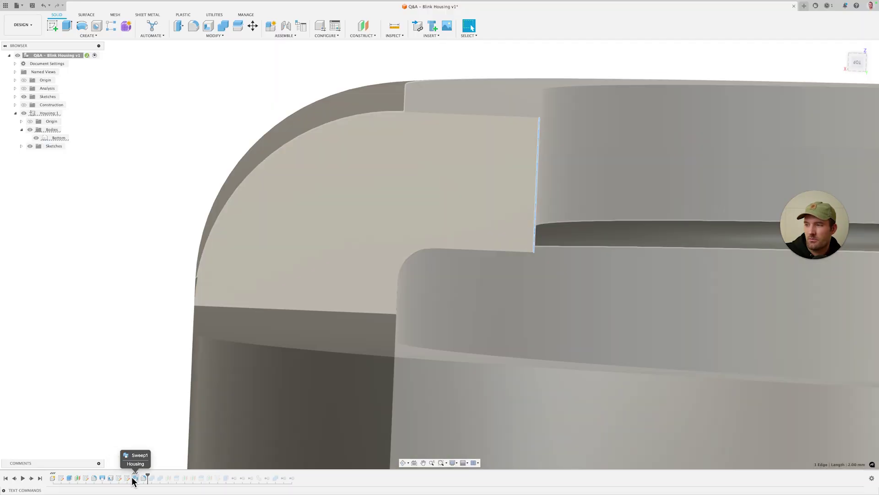
{"action": "left_click", "coordinate": [127, 478]}
{"action": "right_click", "coordinate": [127, 478]}
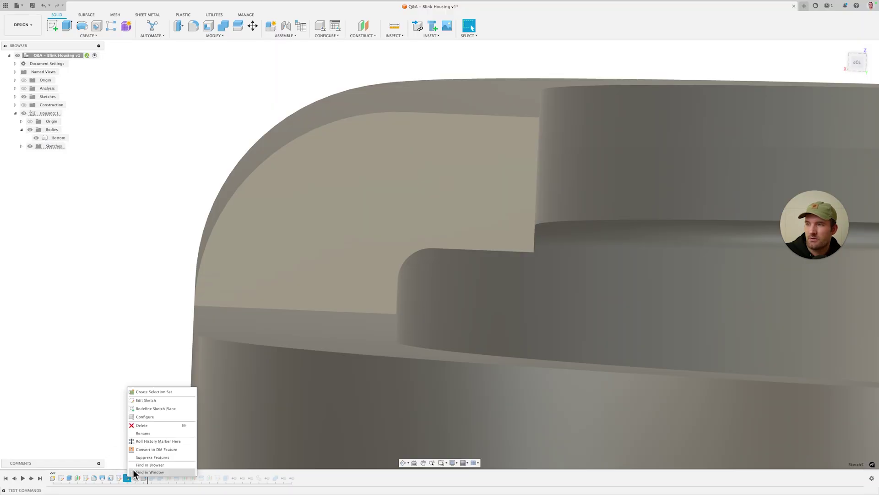
{"action": "left_click", "coordinate": [146, 400]}
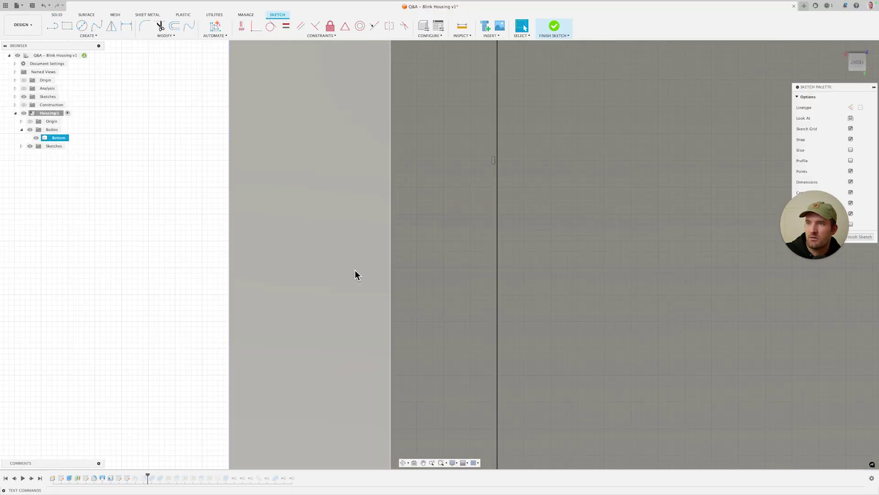
{"action": "key", "text": "super+z"}
{"action": "mouse_move", "coordinate": [368, 260]}
{"action": "middle_mouse_down", "text": "shift"}
{"action": "mouse_move", "coordinate": [349, 283]}
{"action": "mouse_move", "coordinate": [356, 246]}
{"action": "middle_mouse_up", "text": "shift"}
{"action": "scroll", "coordinate": [356, 246], "scroll_direction": "down", "scroll_amount": 3}
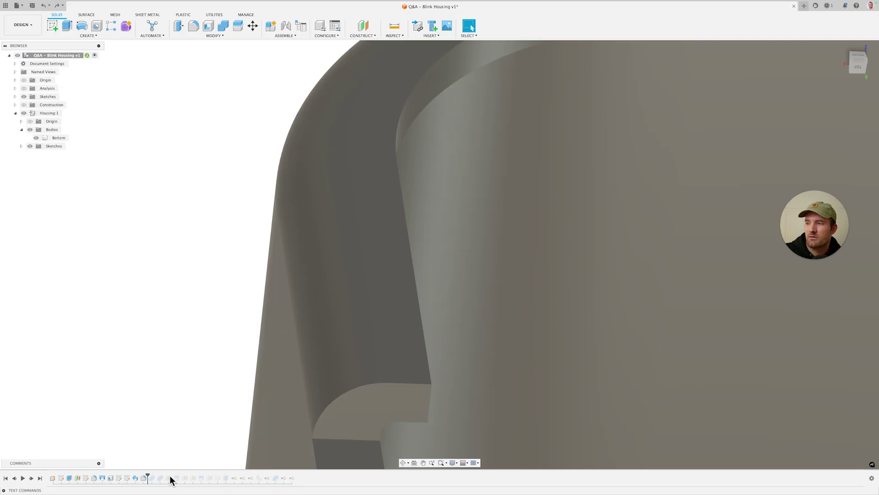
- Reopen the sweep's profile sketch and set the overall profile height to 4 mm
{"action": "right_click", "coordinate": [135, 478]}
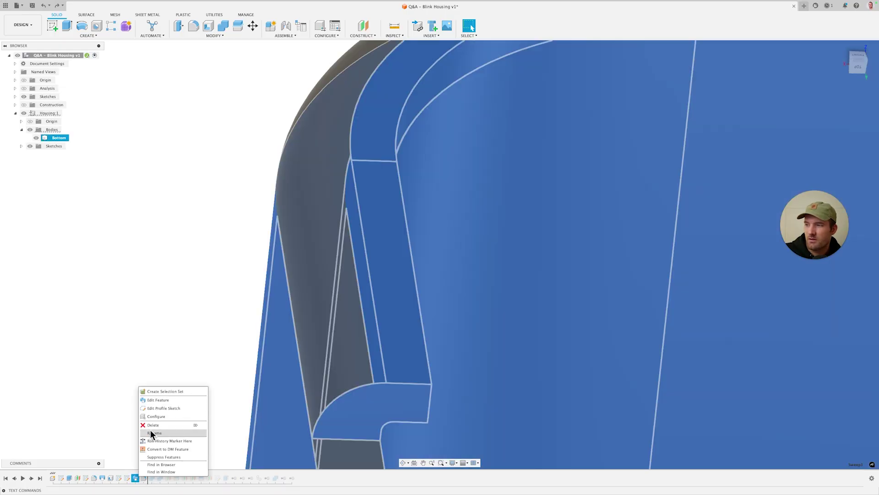
{"action": "left_click", "coordinate": [164, 407]}
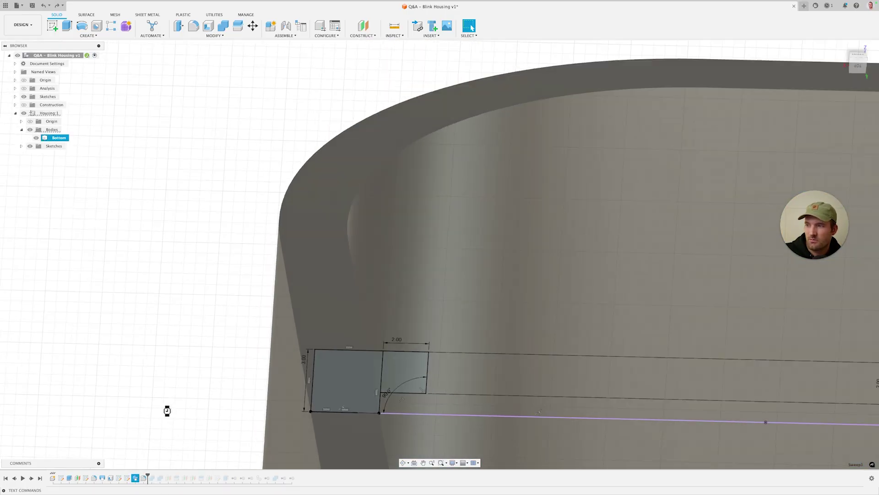
{"action": "scroll", "coordinate": [363, 282], "scroll_direction": "up", "scroll_amount": 5}
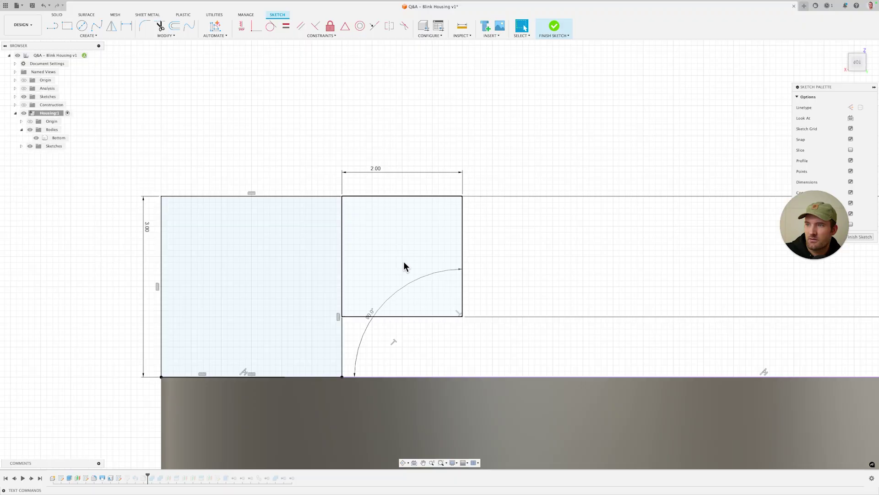
{"action": "middle_click_drag", "start_coordinate": [457, 203], "coordinate": [455, 228]}
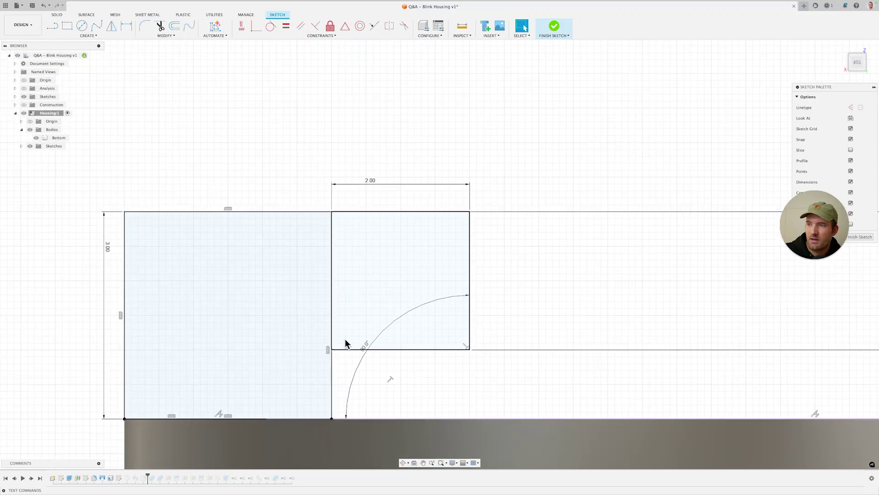
{"action": "scroll", "coordinate": [342, 339], "scroll_direction": "down", "scroll_amount": 1}
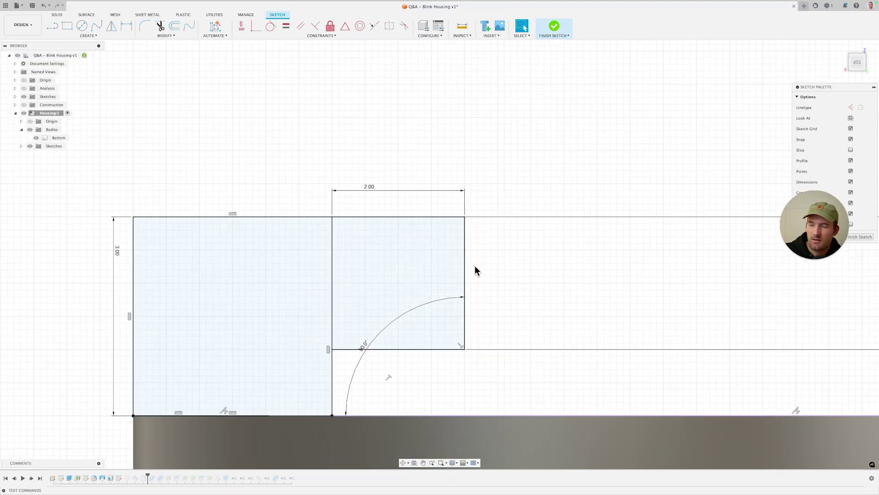
{"action": "double_click", "coordinate": [118, 249]}
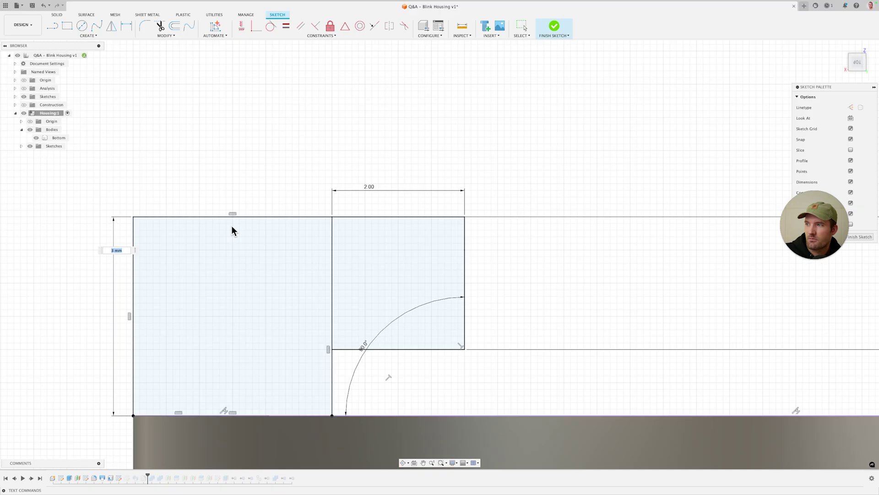
{"action": "type", "text": "4"}
{"action": "key", "text": "Return"}
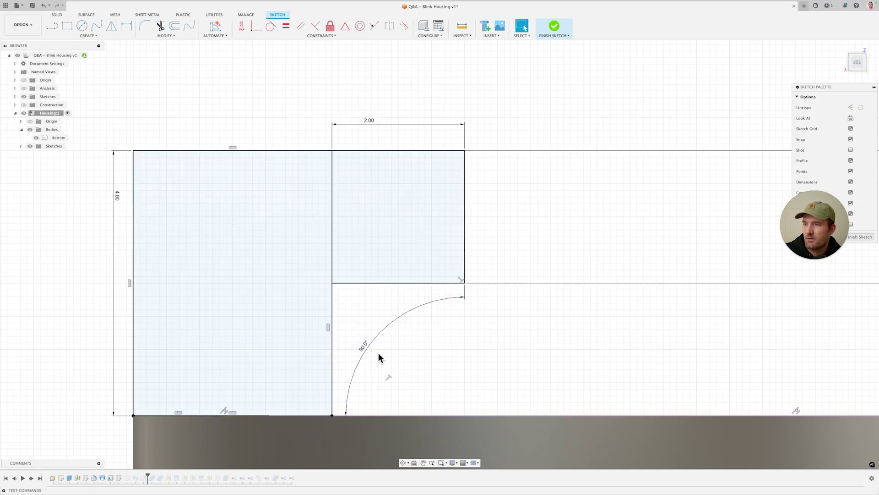
- Move the inner lip's vertical 2.00 dimension closer to the profile
{"action": "scroll", "coordinate": [505, 247], "scroll_direction": "down", "scroll_amount": 5}
{"action": "middle_click_drag", "start_coordinate": [538, 244], "coordinate": [328, 262]}
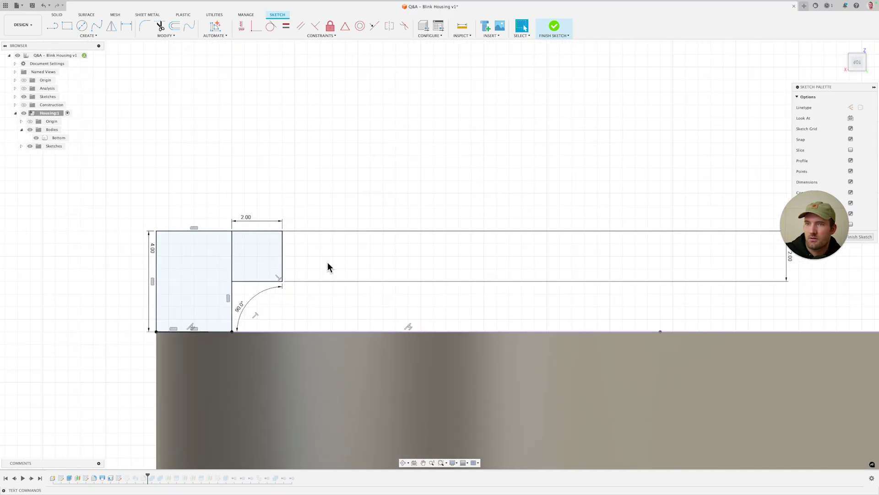
{"action": "scroll", "coordinate": [328, 262], "scroll_direction": "down", "scroll_amount": 2}
{"action": "left_click_drag", "start_coordinate": [685, 260], "coordinate": [660, 261]}
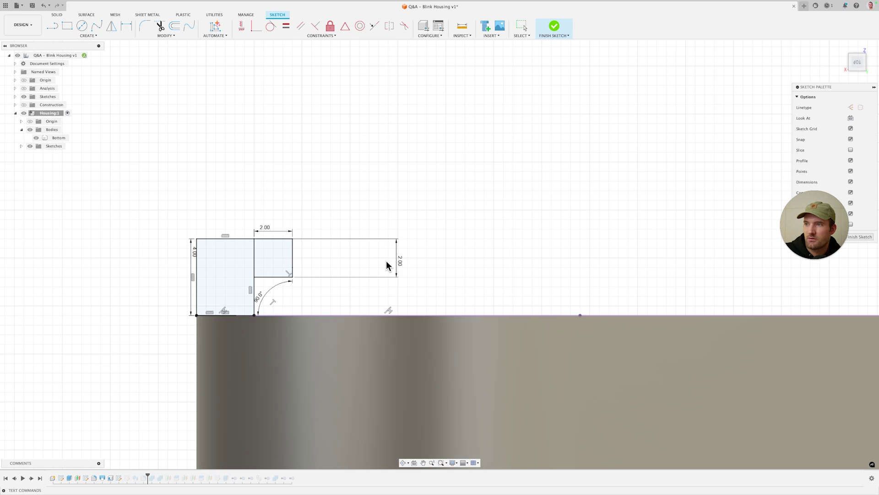
{"action": "scroll", "coordinate": [288, 272], "scroll_direction": "up", "scroll_amount": 5}
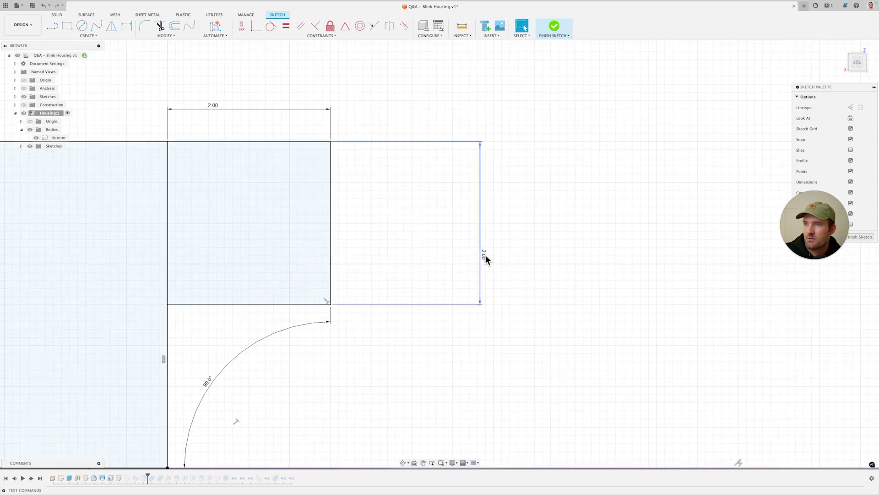
- Set the inner lip's vertical dimension to 3 mm and finish the profile sketch
{"action": "double_click", "coordinate": [485, 255]}
{"action": "type", "text": "3"}
{"action": "key", "text": "Return"}
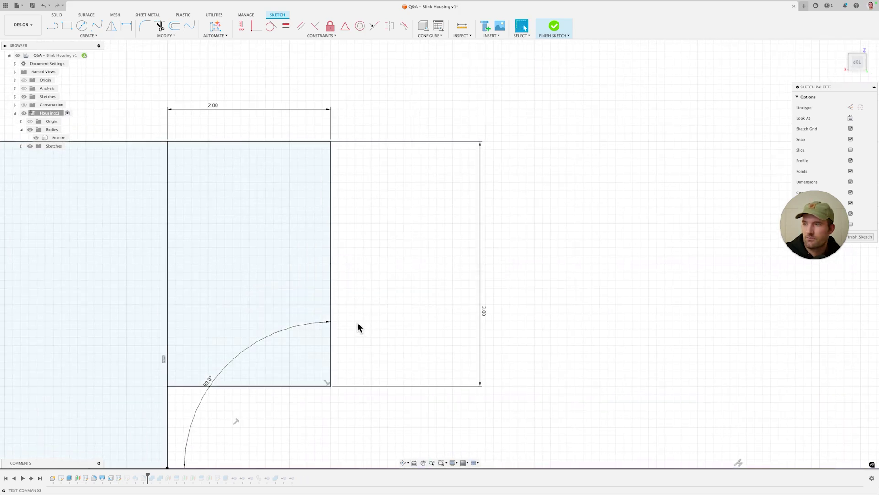
{"action": "scroll", "coordinate": [357, 327], "scroll_direction": "down", "scroll_amount": 3}
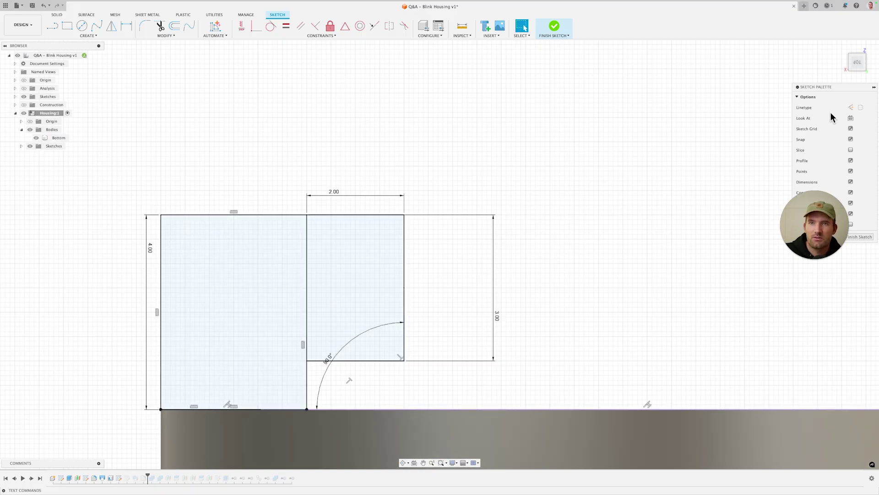
{"action": "left_click_drag", "start_coordinate": [837, 89], "coordinate": [704, 90]}
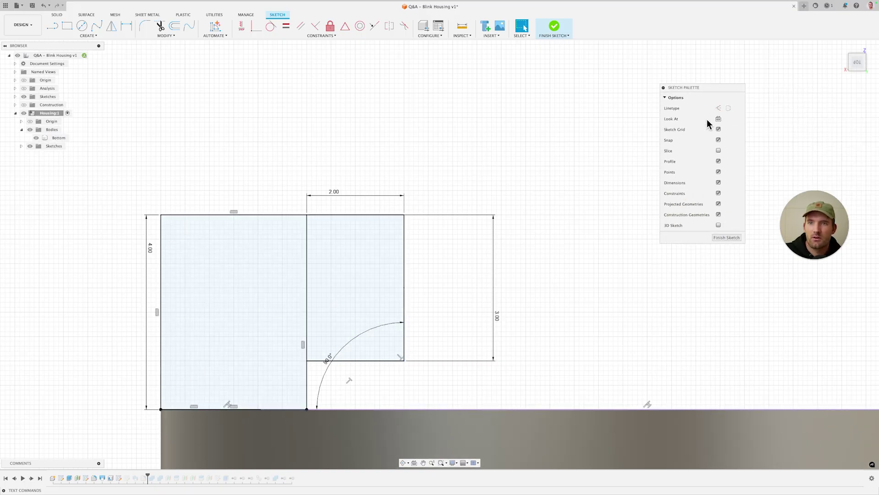
{"action": "left_click", "coordinate": [725, 238]}
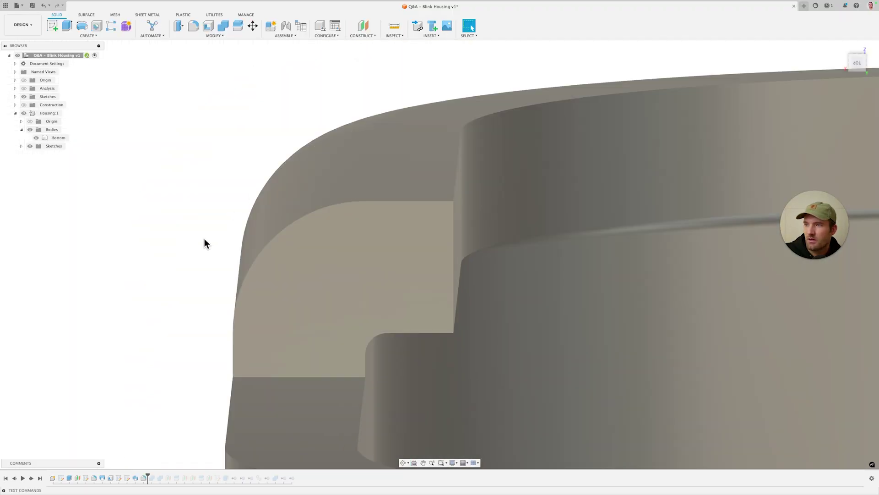
{"action": "mouse_move", "coordinate": [188, 249]}
{"action": "middle_mouse_down"}
{"action": "mouse_move", "coordinate": [191, 221]}
{"action": "mouse_move", "coordinate": [200, 249]}
{"action": "middle_mouse_up"}
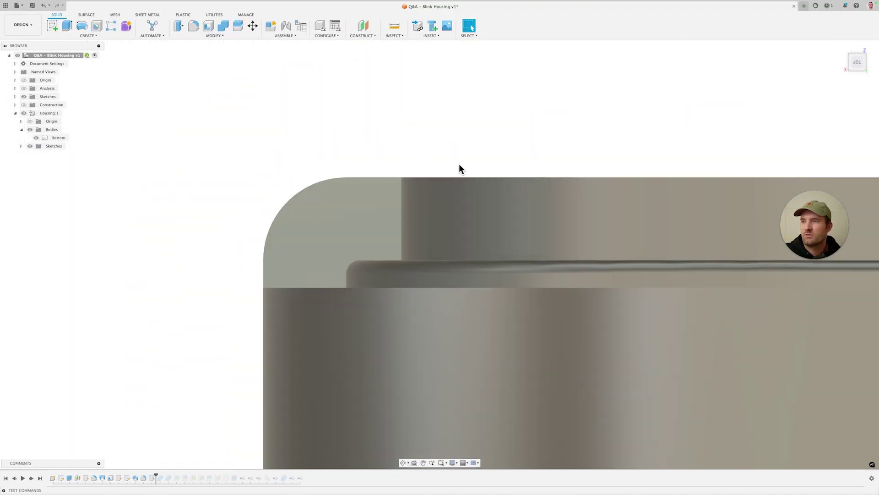
- Create a sketch on the rim's cut face and project the face's outline into it with the projection link on
{"action": "left_click", "coordinate": [328, 207]}
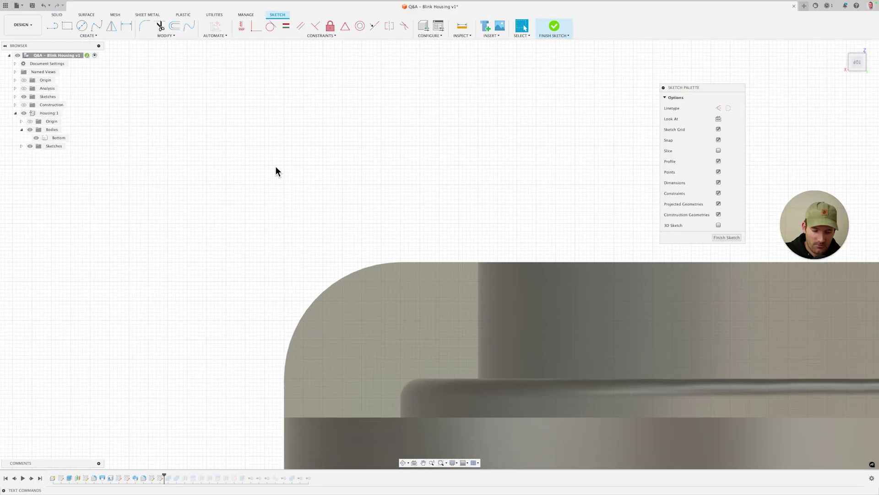
{"action": "key", "text": "p"}
{"action": "left_click", "coordinate": [389, 315]}
{"action": "middle_click_drag", "start_coordinate": [458, 226], "coordinate": [414, 194]}
{"action": "scroll", "coordinate": [415, 195], "scroll_direction": "down", "scroll_amount": 1}
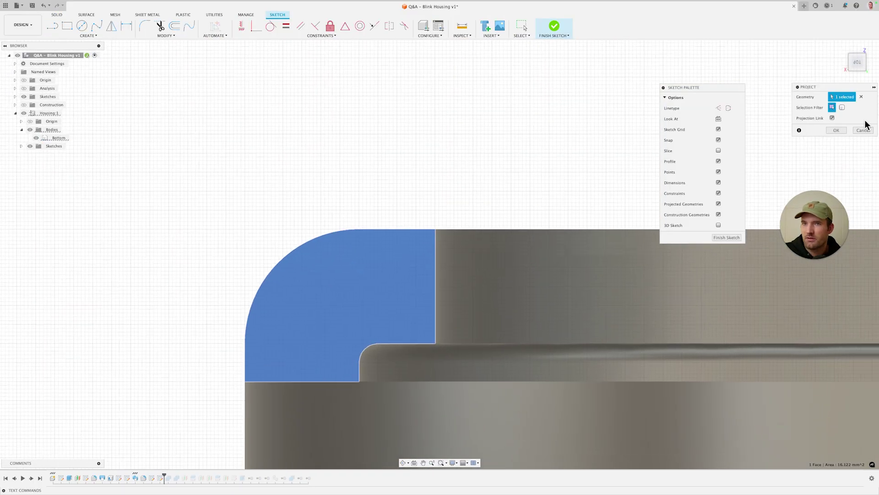
{"action": "left_click", "coordinate": [837, 130]}
{"action": "scroll", "coordinate": [355, 338], "scroll_direction": "up", "scroll_amount": 3}
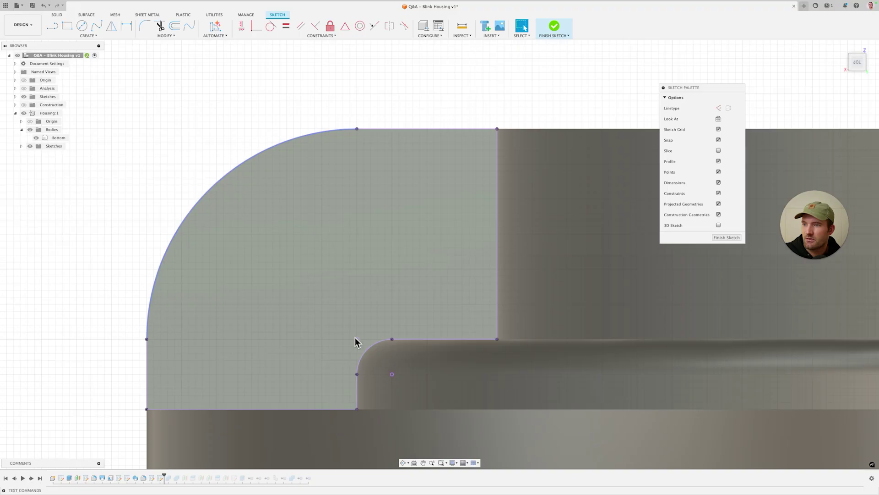
- Compare the outer arc with a trial circle centred on the inner fillet's centre point
{"action": "key", "text": "c"}
{"action": "left_click", "coordinate": [393, 374]}
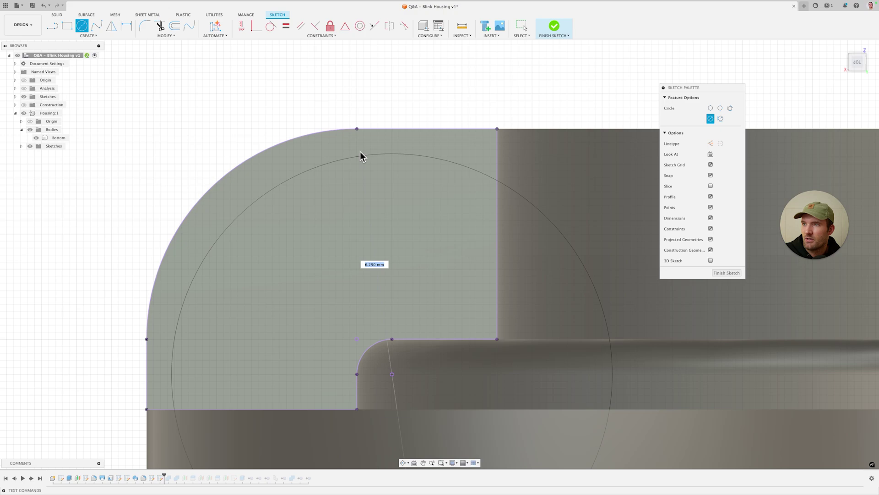
{"action": "key", "text": "Escape"}
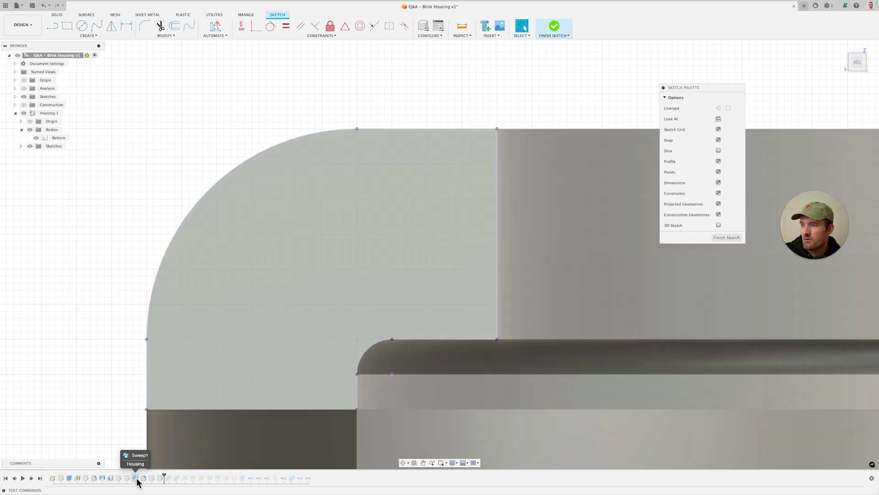
- Edit the rim fillet feature and set the outer top edge chain's radius to 3.5 mm
{"action": "left_click", "coordinate": [136, 478]}
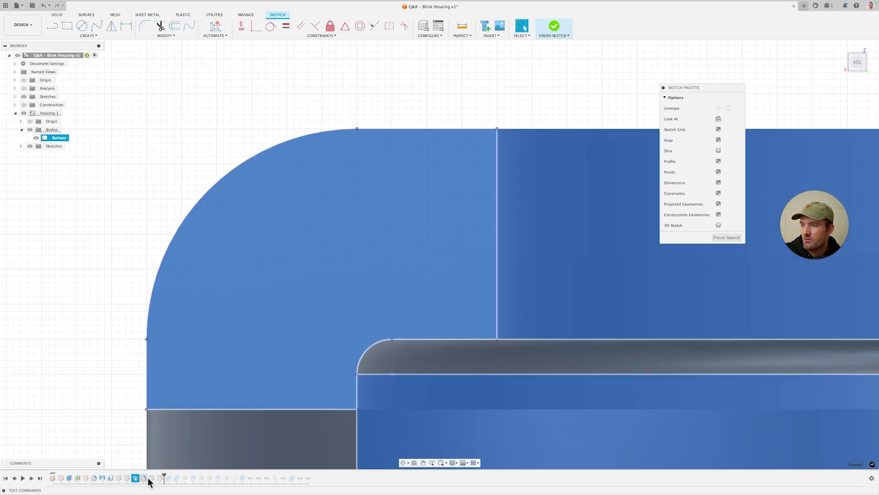
{"action": "left_click", "coordinate": [144, 477]}
{"action": "right_click", "coordinate": [144, 477]}
{"action": "key", "text": "Escape"}
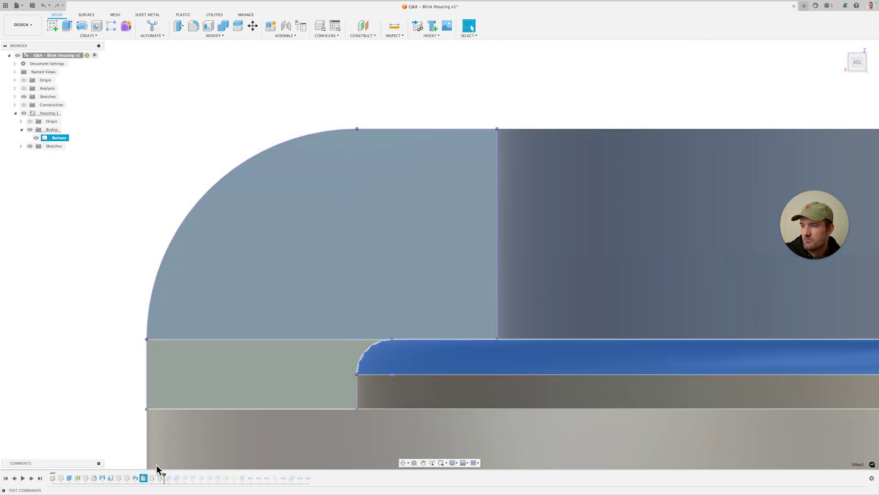
{"action": "right_click", "coordinate": [144, 479]}
{"action": "left_click", "coordinate": [166, 414]}
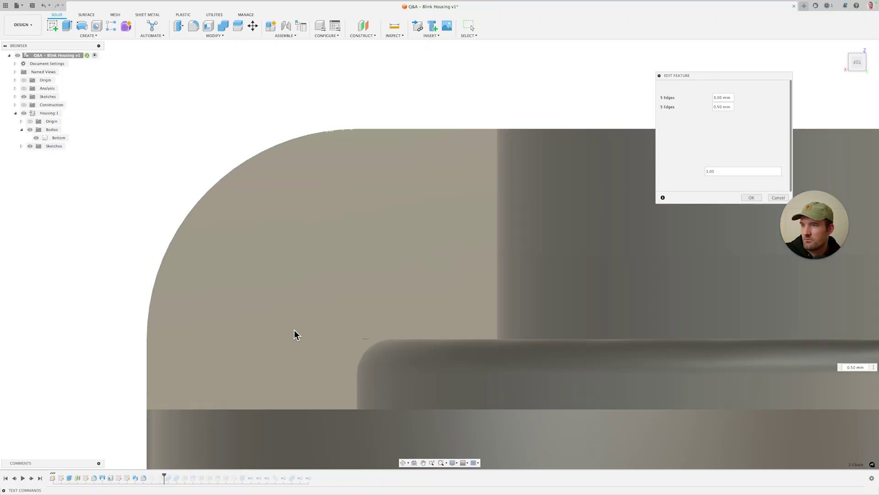
{"action": "left_click", "coordinate": [731, 97]}
{"action": "type", "text": "5"}
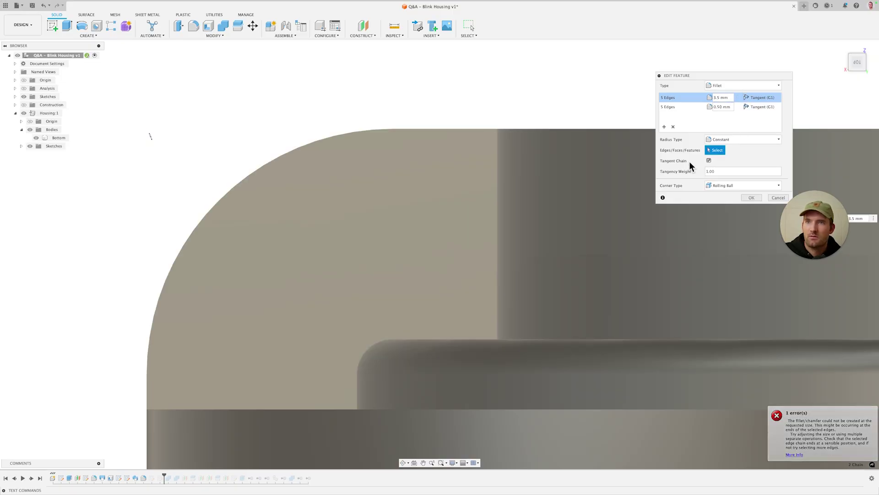
{"action": "left_click", "coordinate": [752, 197]}
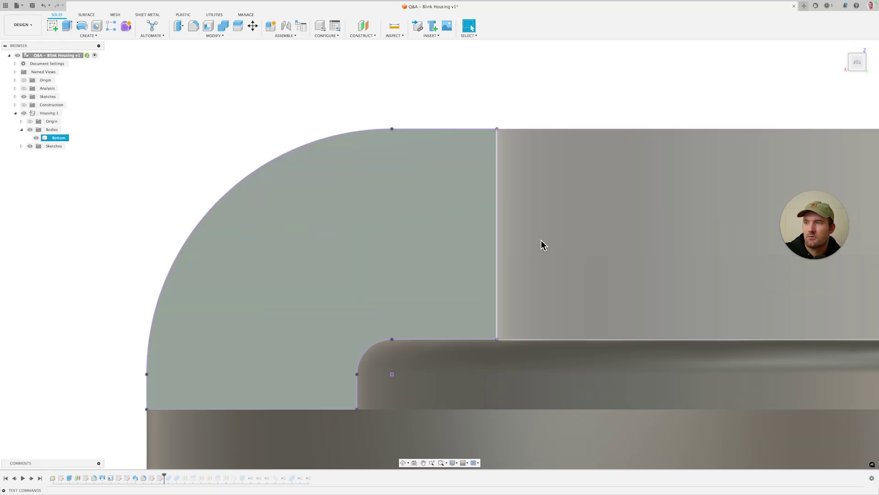
- Reopen the projected cut-face sketch and check the shared fillet centre with a trial circle matching the inner arc
{"action": "key", "text": "c"}
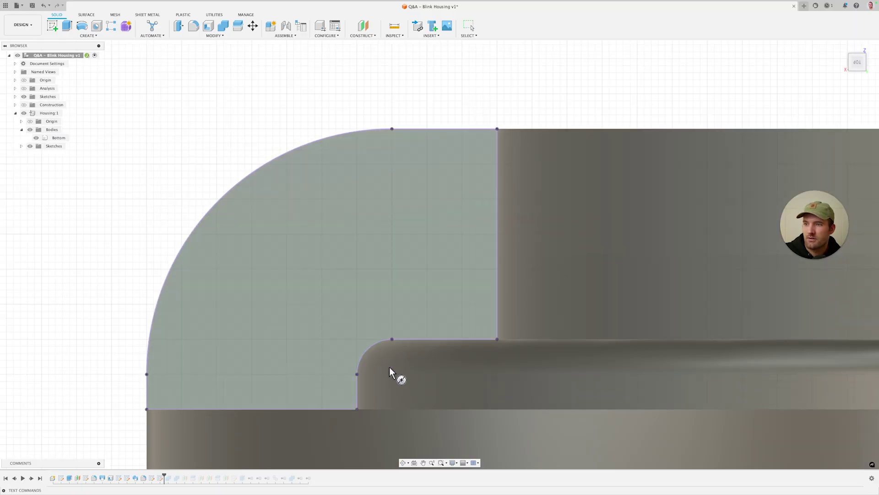
{"action": "key", "text": "Escape"}
{"action": "left_click", "coordinate": [160, 478]}
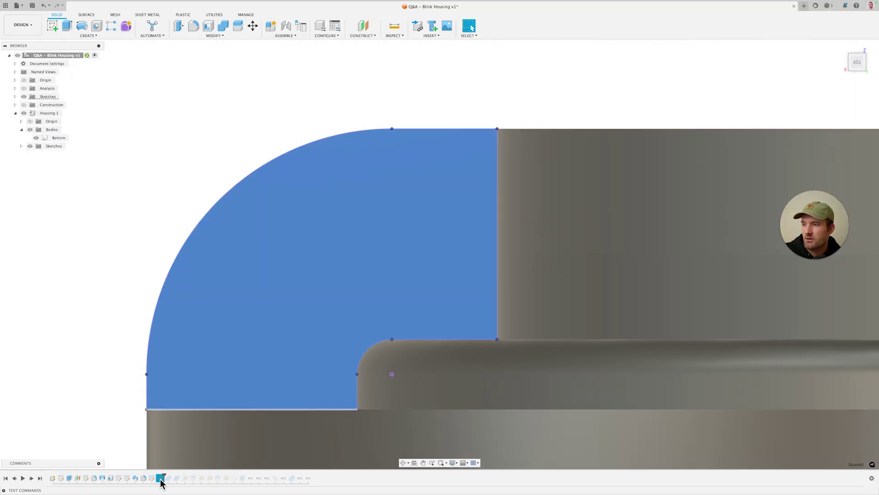
{"action": "right_click", "coordinate": [161, 482]}
{"action": "left_click", "coordinate": [183, 391]}
{"action": "key", "text": "c"}
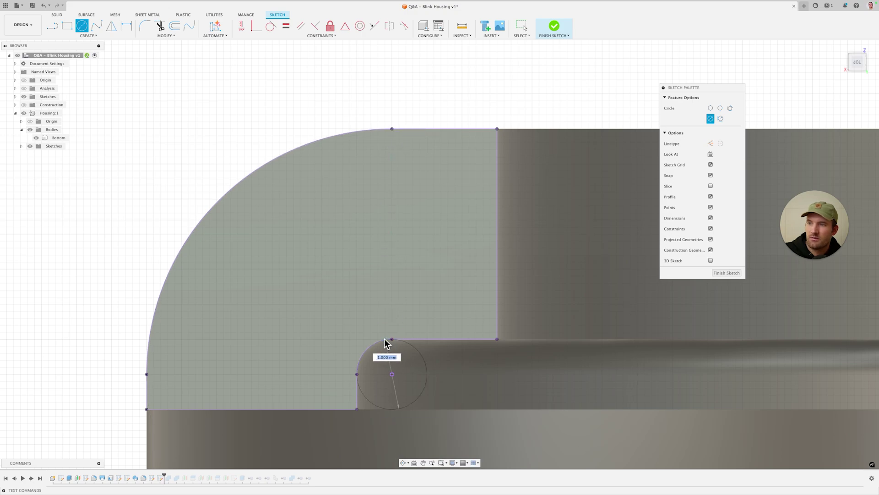
{"action": "key", "text": "Escape"}
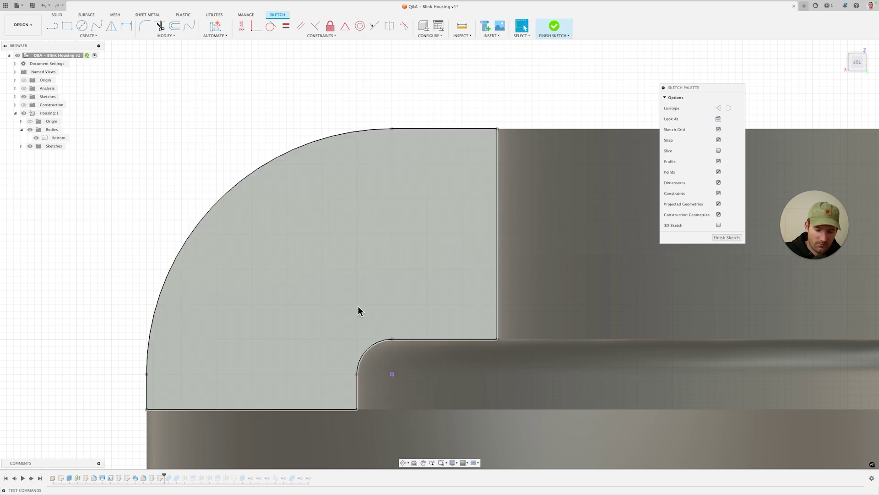
- Check the rim's wall thickness with trial lines running vertically and diagonally from the inner fillet toward the outer profile
{"action": "key", "text": "l"}
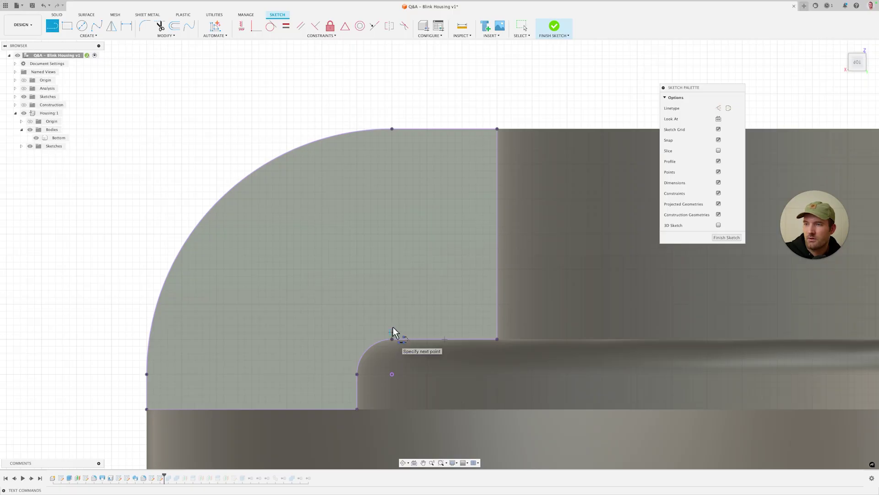
{"action": "left_click", "coordinate": [392, 339]}
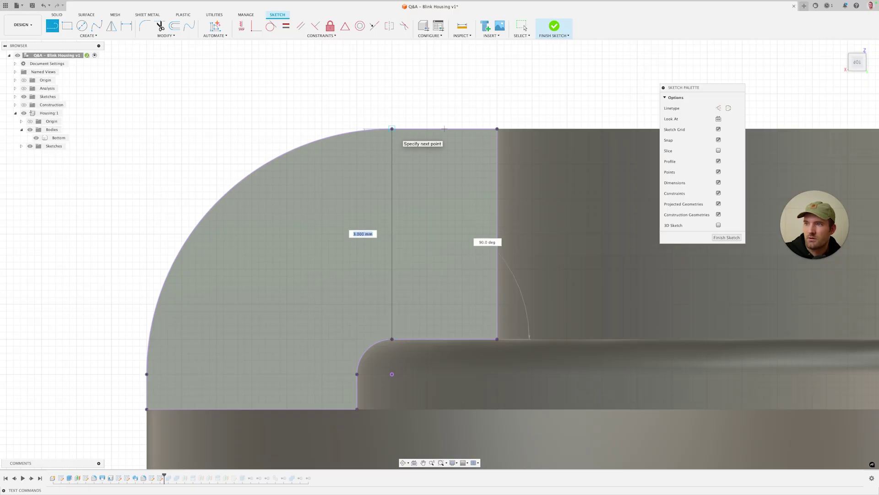
{"action": "key", "text": "Escape"}
{"action": "key", "text": "l"}
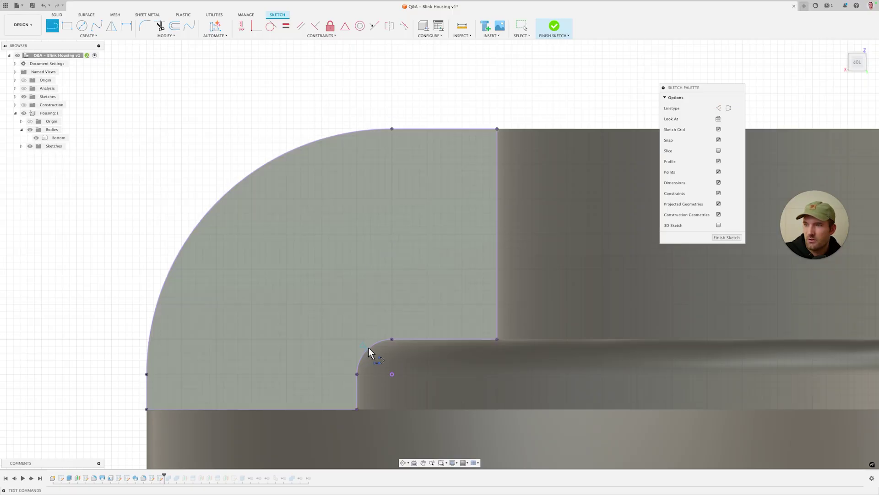
{"action": "left_click", "coordinate": [368, 348]}
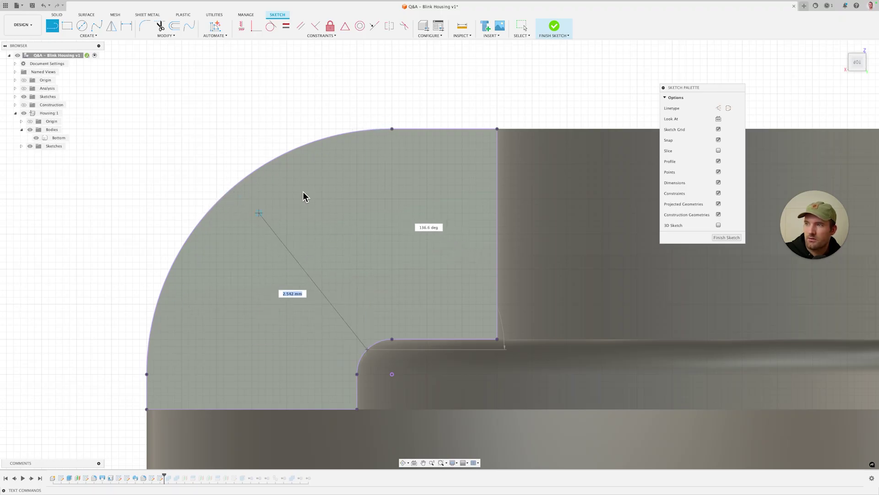
{"action": "key", "text": "Escape"}
- Finish the cut-face sketch and hide the Housing component's sketches
{"action": "scroll", "coordinate": [347, 343], "scroll_direction": "down", "scroll_amount": 3}
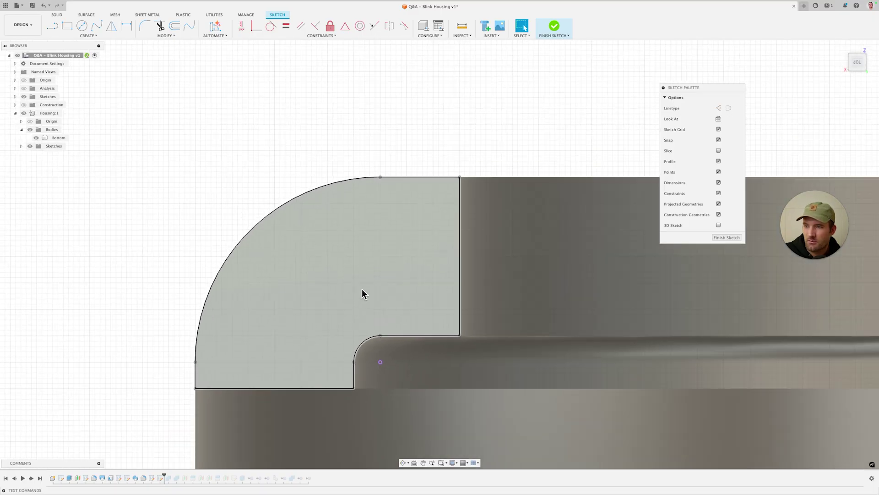
{"action": "middle_click_drag", "start_coordinate": [366, 285], "coordinate": [427, 262], "text": "shift"}
{"action": "left_click", "coordinate": [632, 216]}
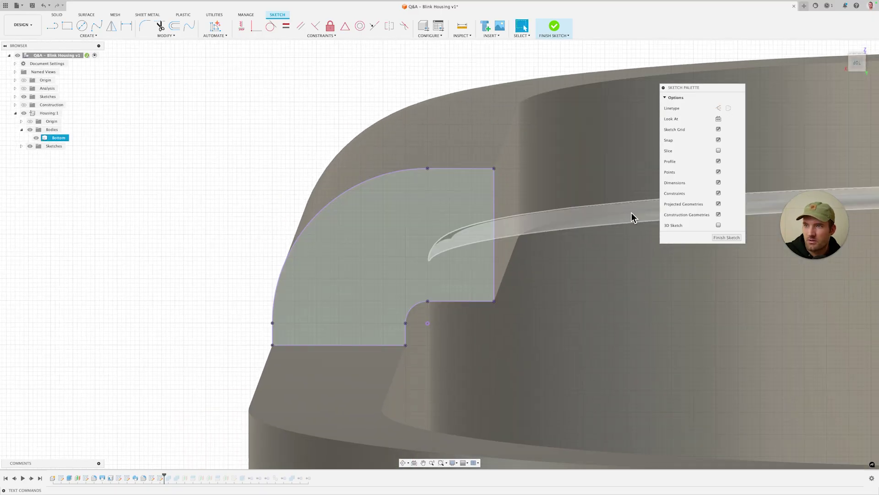
{"action": "left_click", "coordinate": [728, 238]}
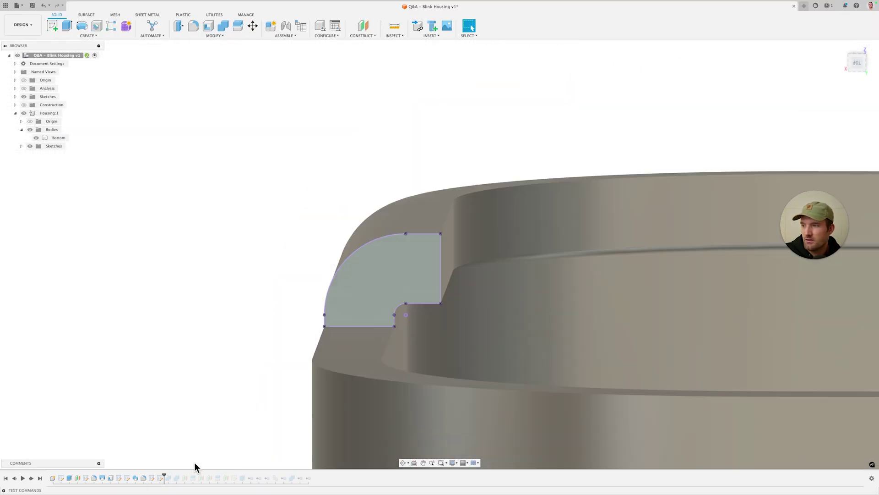
{"action": "scroll", "coordinate": [255, 316], "scroll_direction": "down", "scroll_amount": 2}
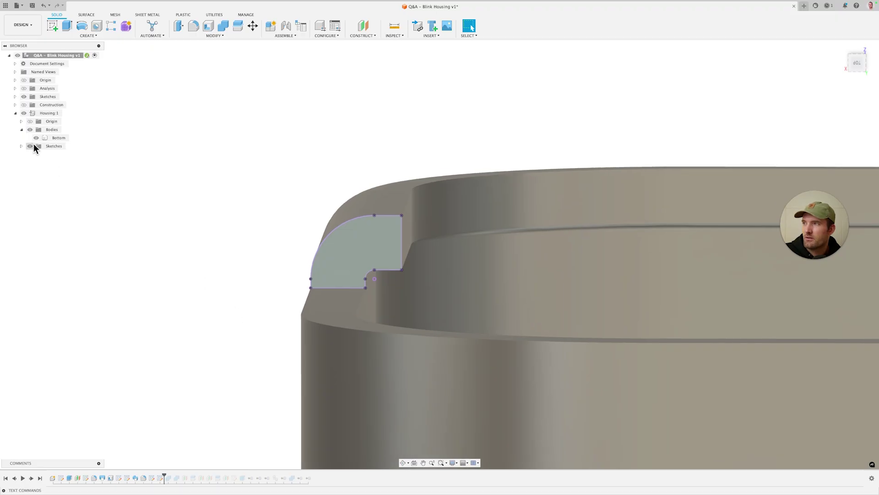
{"action": "left_click", "coordinate": [379, 227]}
- Examine the rim's cut section, its outer and inner fillets and the adjoining housing walls from several angles
{"action": "middle_click_drag", "start_coordinate": [219, 317], "coordinate": [268, 290], "text": "shift"}
{"action": "scroll", "coordinate": [268, 291], "scroll_direction": "up", "scroll_amount": 2}
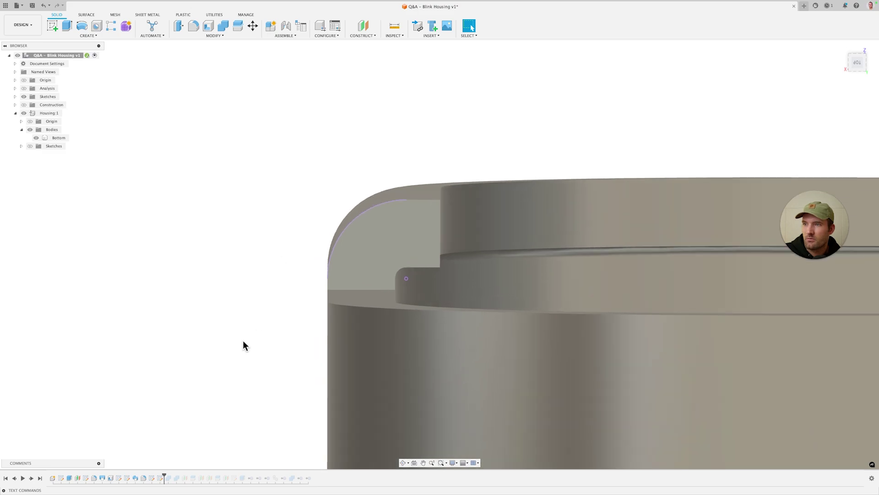
{"action": "scroll", "coordinate": [235, 322], "scroll_direction": "down", "scroll_amount": 1}
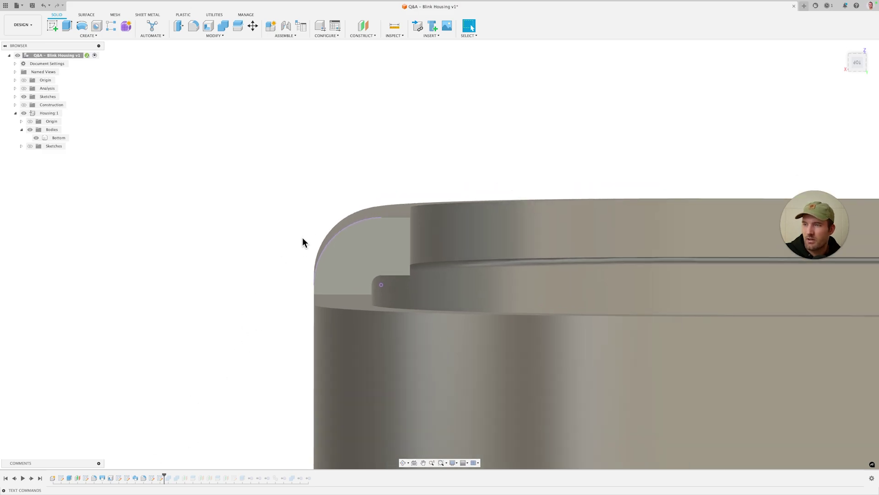
{"action": "middle_click_drag", "start_coordinate": [302, 238], "coordinate": [299, 244], "text": "shift"}
{"action": "key", "text": "Escape"}
{"action": "scroll", "coordinate": [392, 303], "scroll_direction": "up", "scroll_amount": 3}
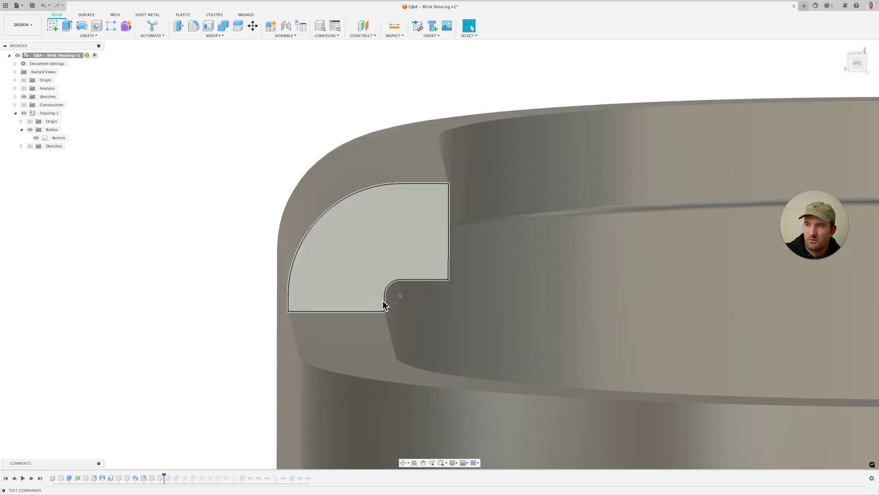
{"action": "left_click", "coordinate": [427, 292]}
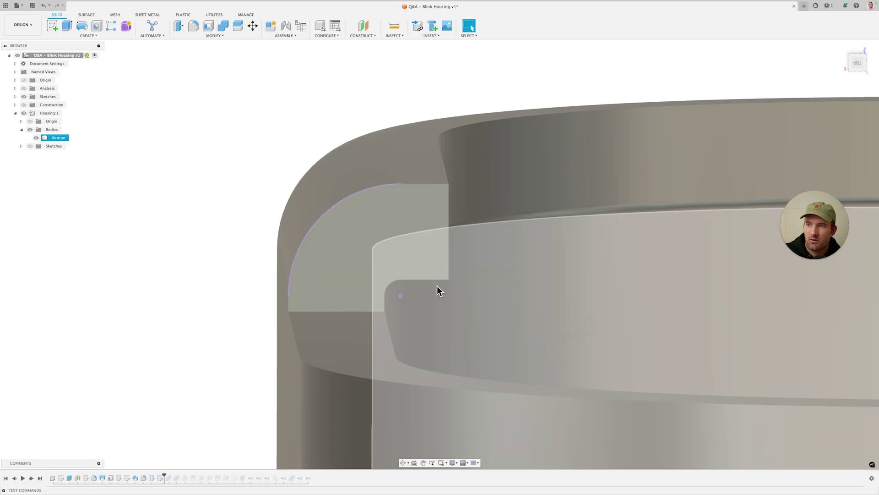
{"action": "key", "text": "Escape"}
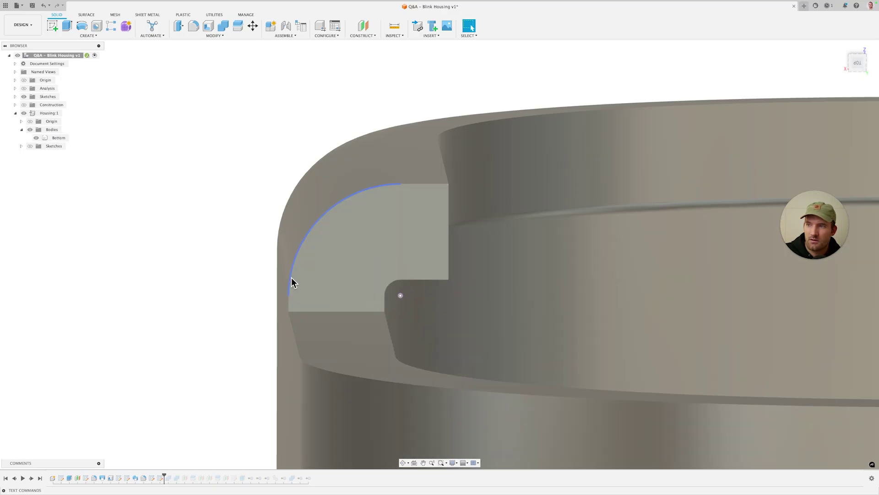
{"action": "left_click", "coordinate": [369, 316]}
{"action": "middle_click_drag", "start_coordinate": [369, 316], "coordinate": [361, 339], "text": "shift"}
{"action": "scroll", "coordinate": [388, 228], "scroll_direction": "down", "scroll_amount": 3}
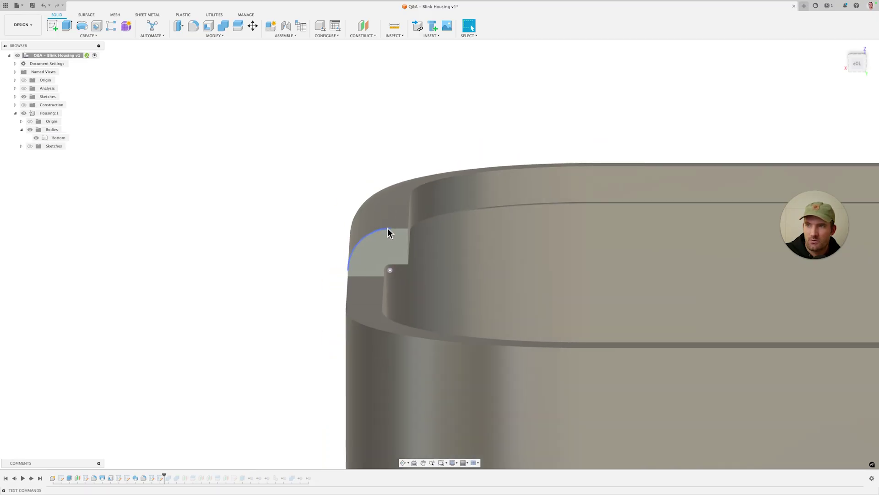
{"action": "scroll", "coordinate": [461, 200], "scroll_direction": "down", "scroll_amount": 1}
{"action": "middle_click_drag", "start_coordinate": [461, 199], "coordinate": [362, 212]}
{"action": "scroll", "coordinate": [331, 220], "scroll_direction": "down", "scroll_amount": 3}
{"action": "middle_click_drag", "start_coordinate": [462, 235], "coordinate": [471, 232], "text": "shift"}
{"action": "key", "text": "Escape"}
{"action": "scroll", "coordinate": [359, 237], "scroll_direction": "up", "scroll_amount": 3}
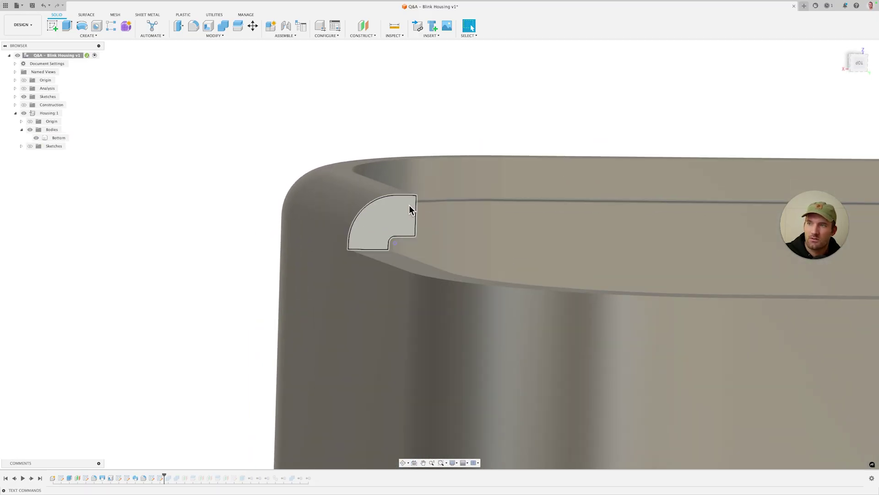
{"action": "left_click", "coordinate": [459, 207]}
{"action": "key", "text": "Escape"}
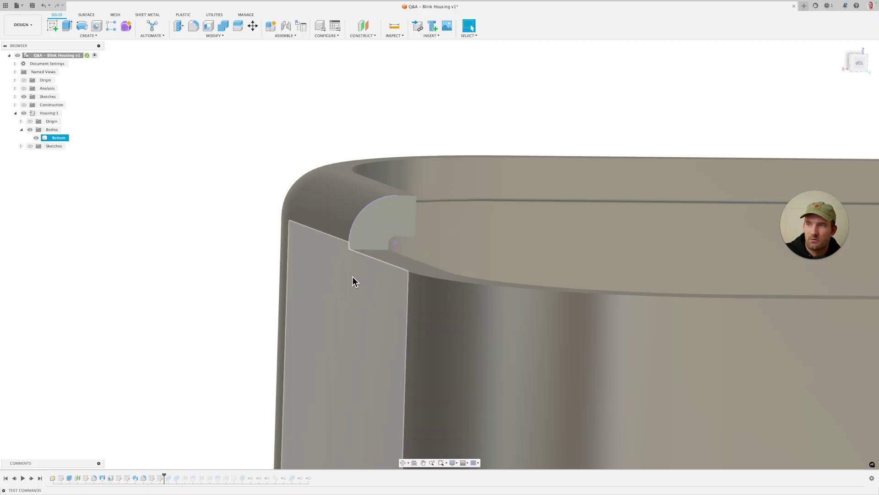
{"action": "right_click", "coordinate": [137, 478]}
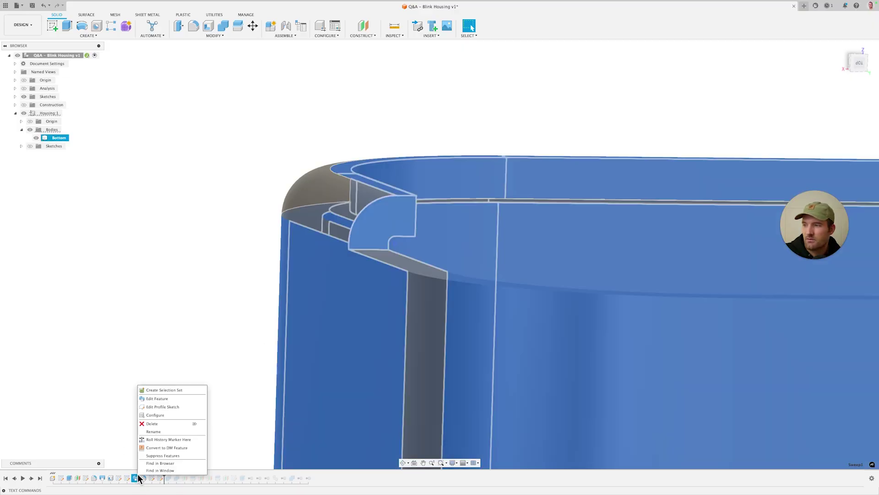
{"action": "left_click", "coordinate": [163, 398]}
{"action": "key", "text": "Escape"}
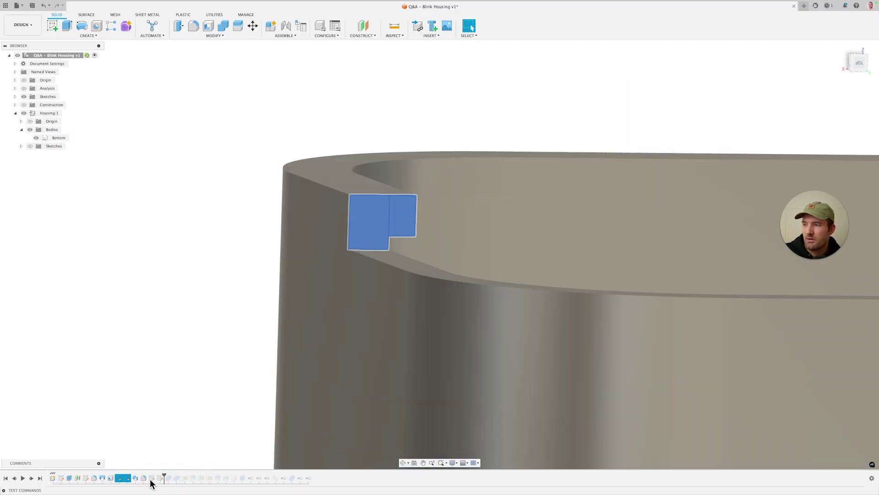
- Edit the rim sweep's profile sketch, try a 5 mm width for the inner ledge and finish the sketch
{"action": "right_click", "coordinate": [138, 477]}
{"action": "left_click", "coordinate": [163, 409]}
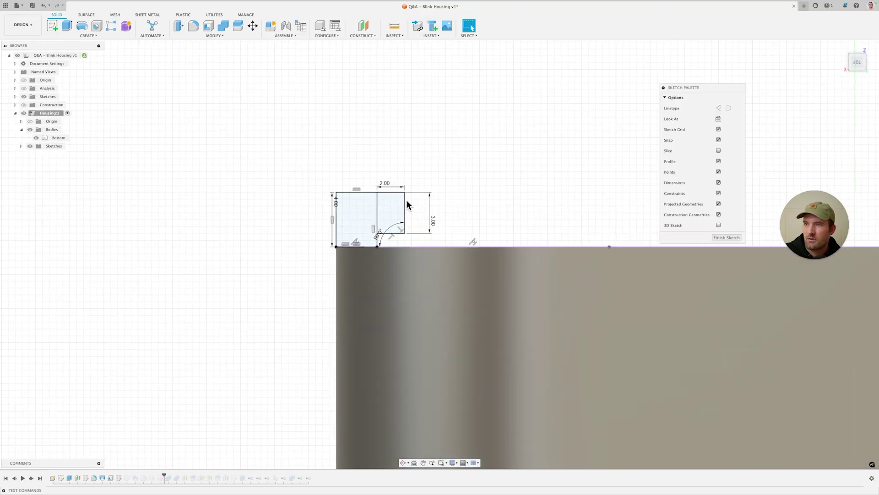
{"action": "double_click", "coordinate": [385, 184]}
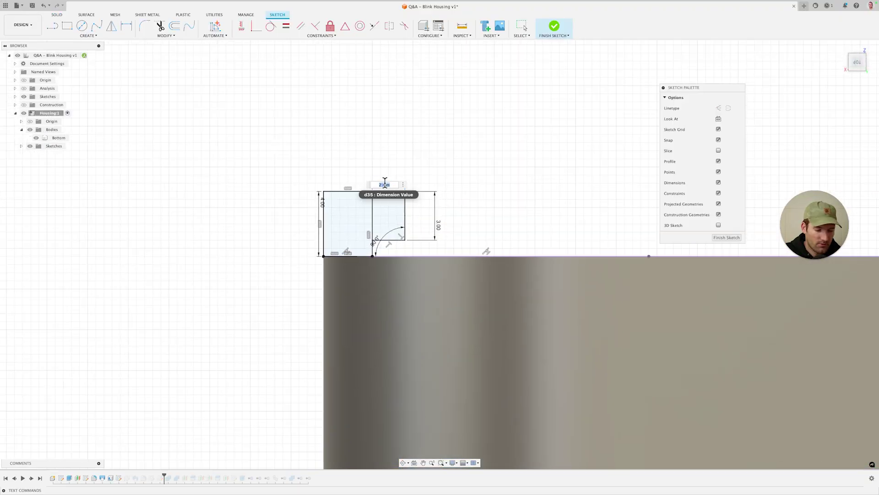
{"action": "type", "text": "5"}
{"action": "key", "text": "Return"}
{"action": "left_click", "coordinate": [726, 237]}
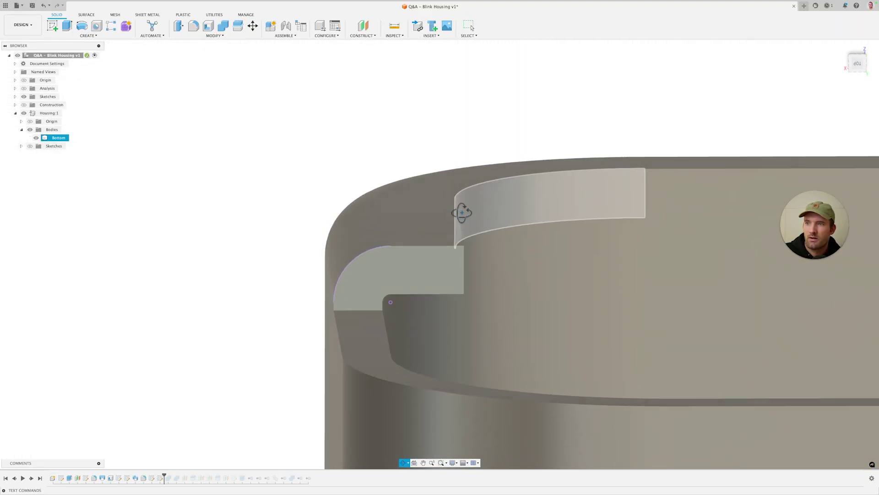
- Undo the inner ledge width change and leave the sweep's profile sketch
{"action": "key", "text": "super+z"}
{"action": "key", "text": "super+z"}
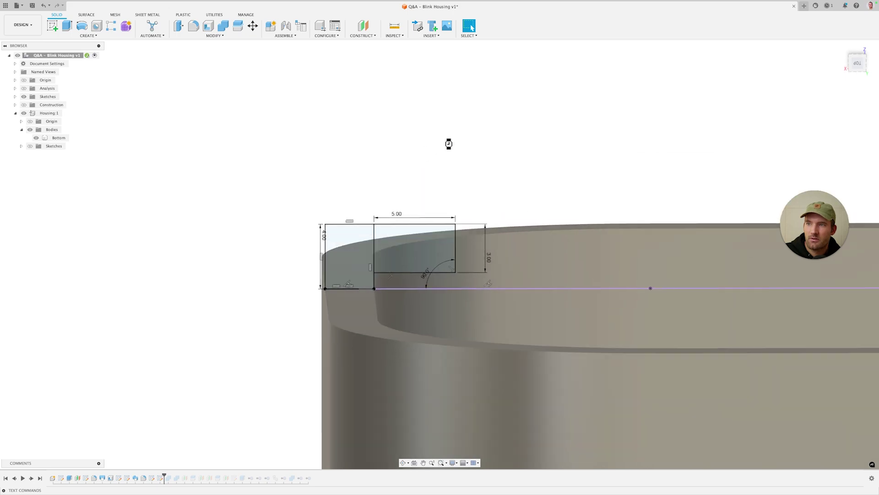
{"action": "left_click", "coordinate": [727, 237]}
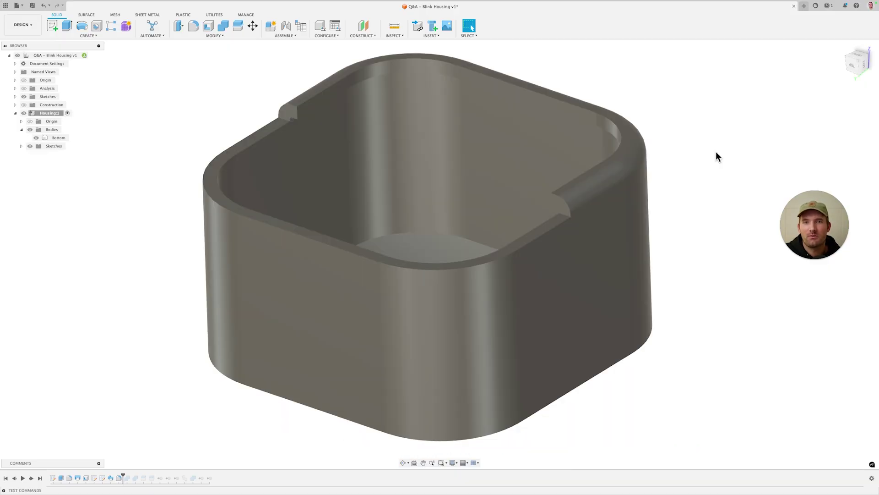
{"action": "middle_click_drag", "start_coordinate": [731, 122], "coordinate": [719, 120]}
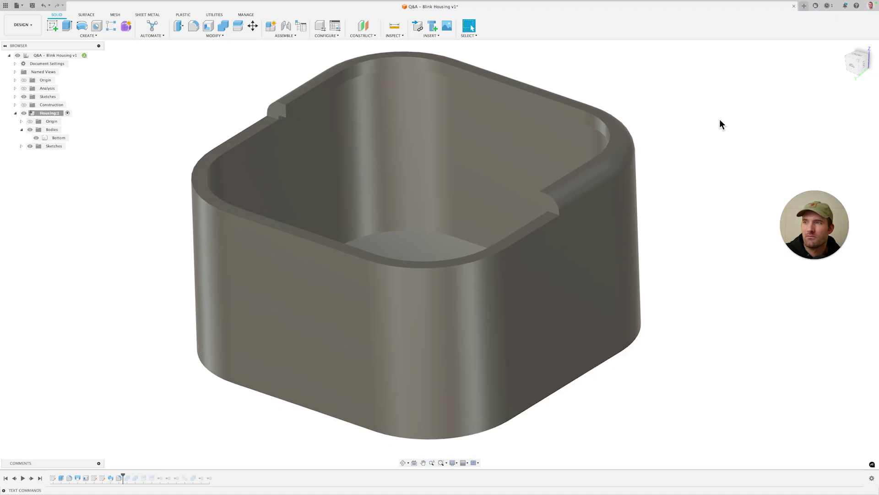